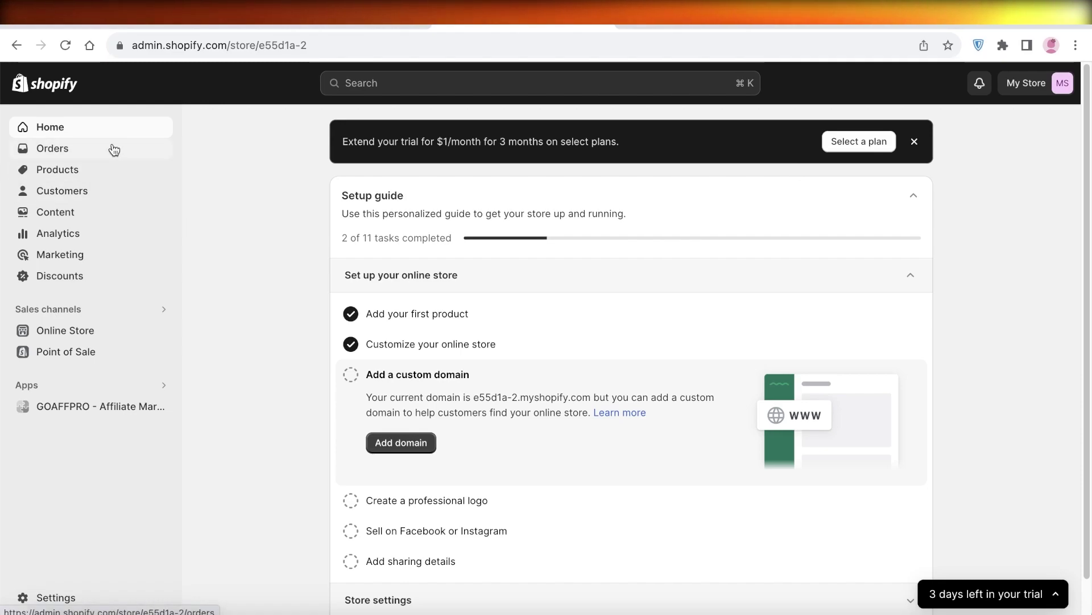
Step: Review the product list and the four installed apps in Settings, then go to the Shopify App Store
left_click(89, 171)
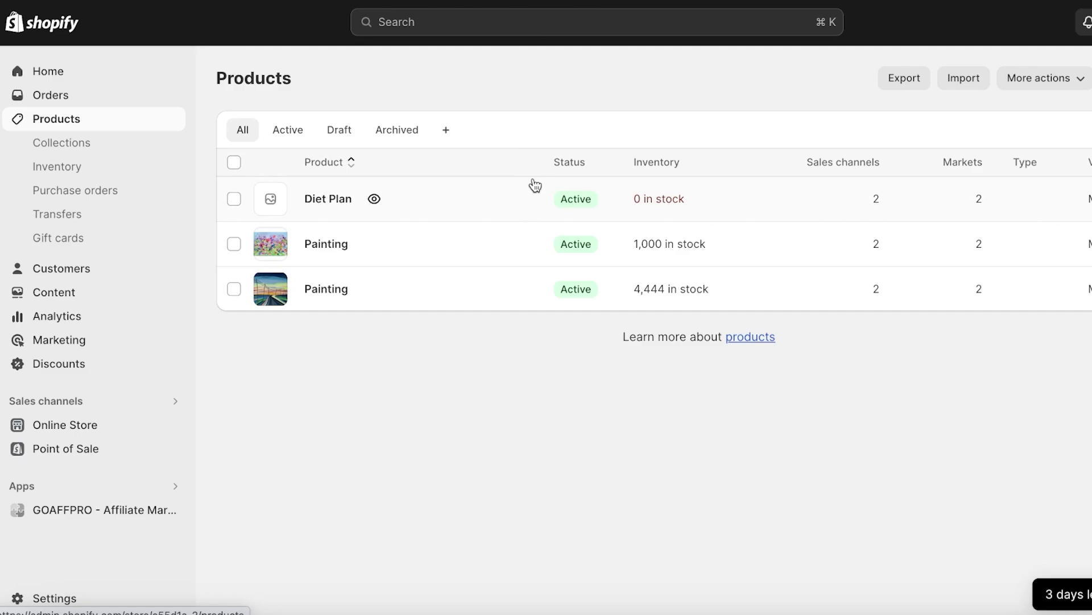
left_click(107, 604)
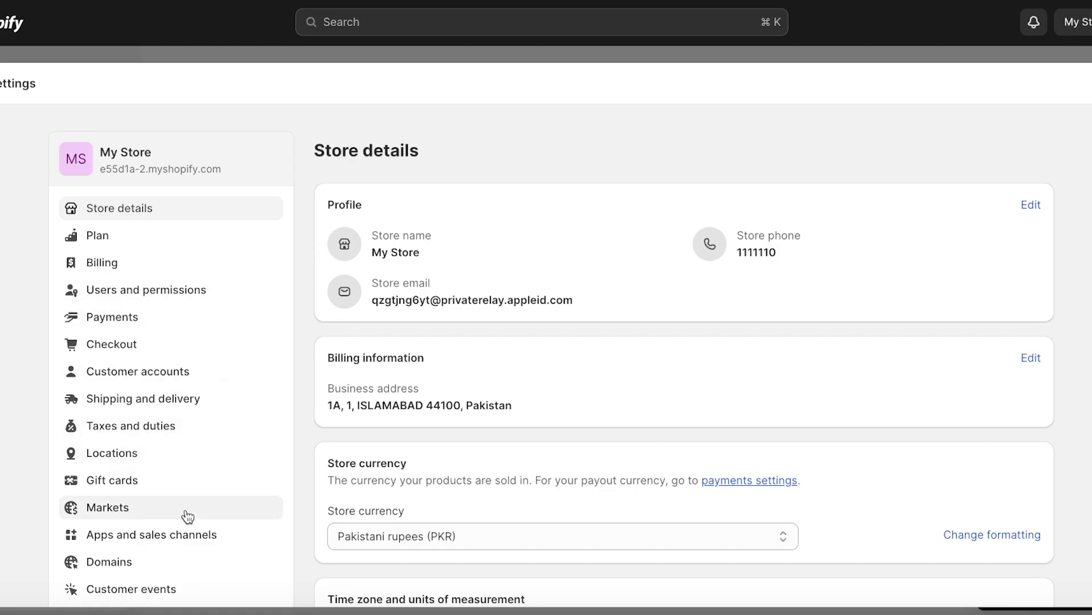
left_click(184, 540)
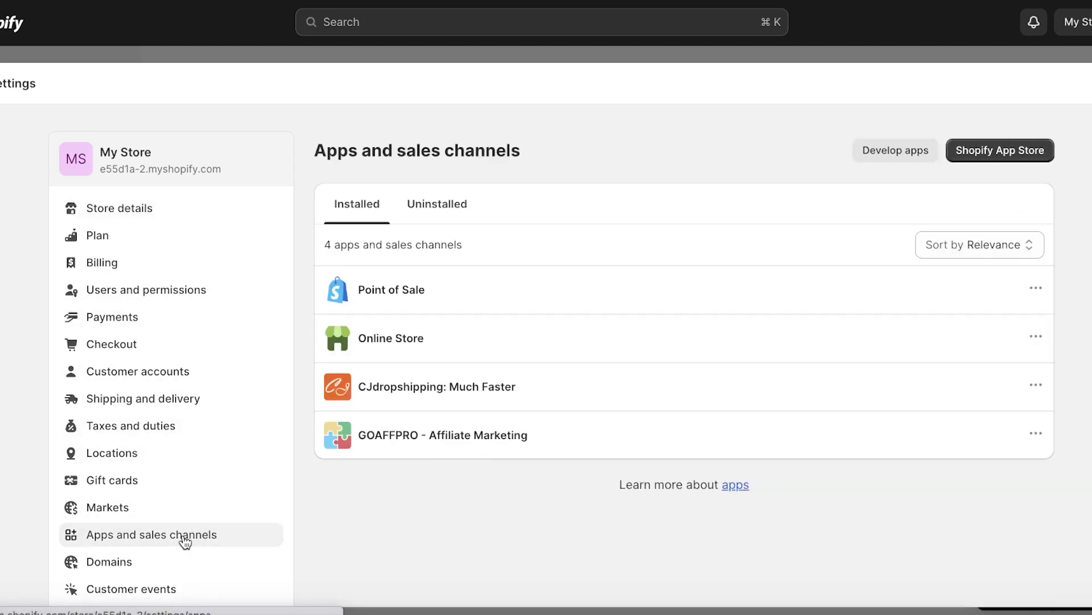
left_click(1022, 157)
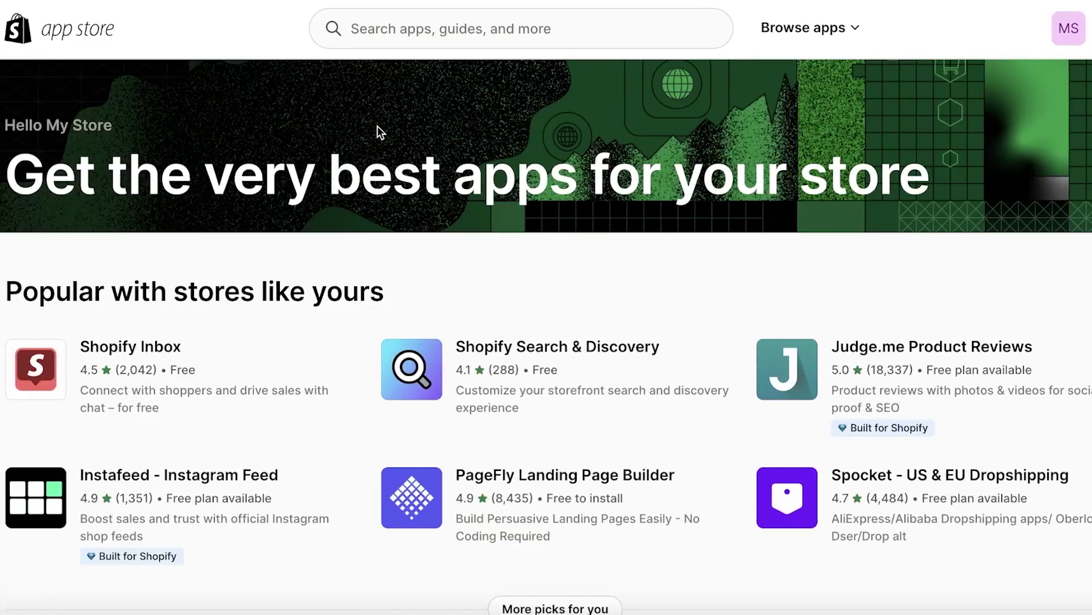
Step: Search the App Store for 'judge me' and open the Judge.me Product Reviews listing
left_click(442, 30)
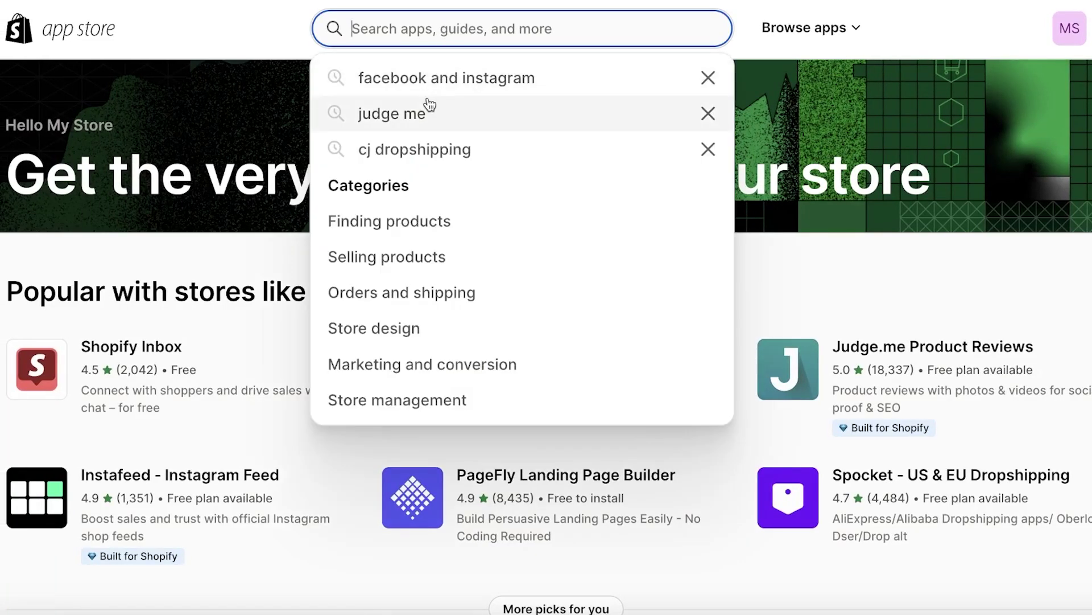
left_click(429, 107)
left_click(482, 29)
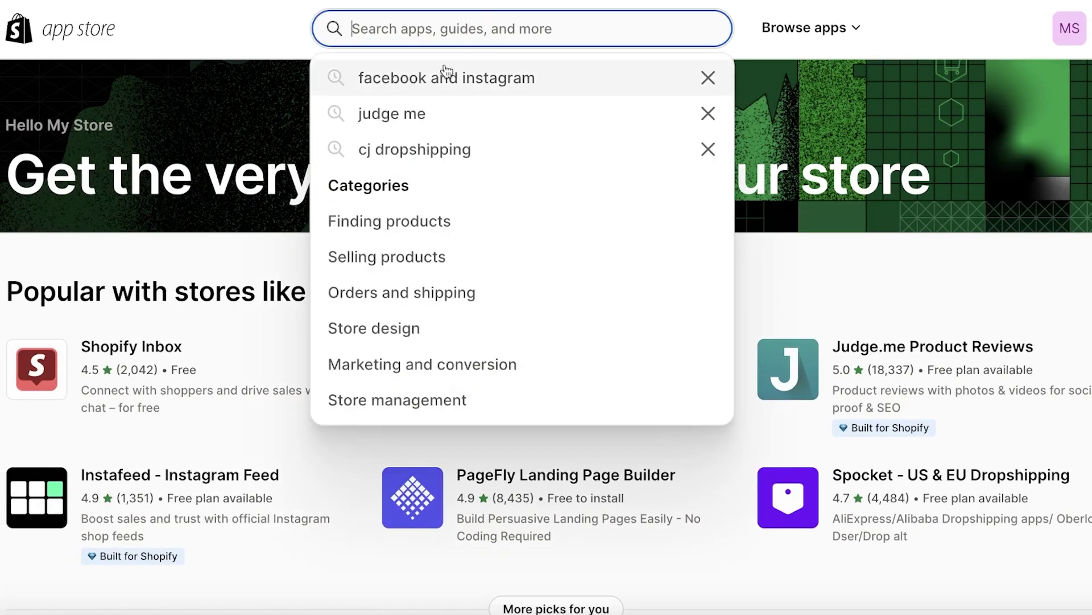
left_click(420, 111)
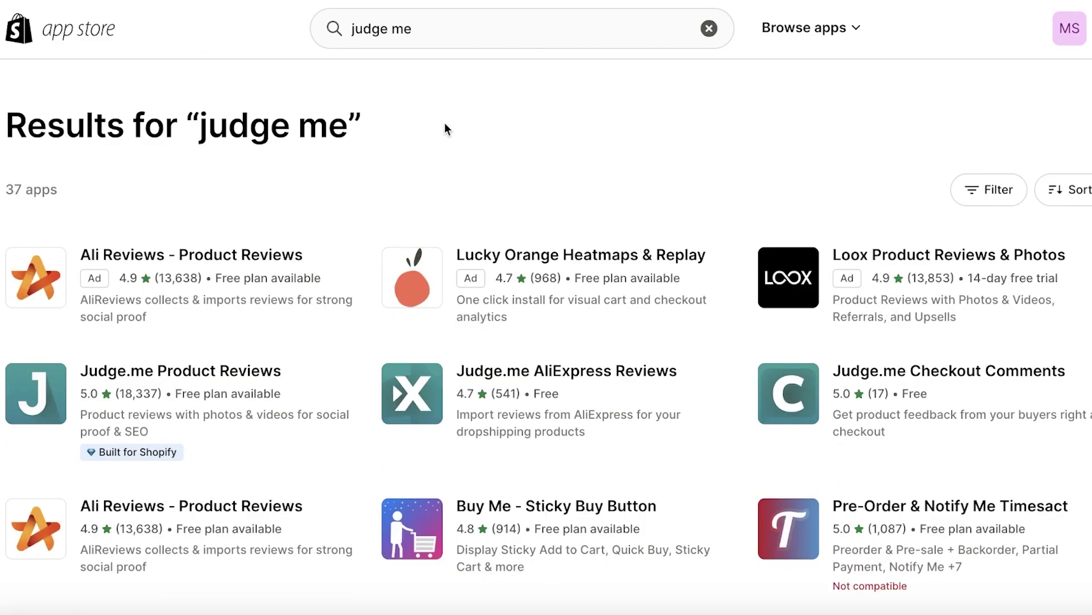
scroll(445, 122, "down", 3)
scroll(476, 281, "up", 1)
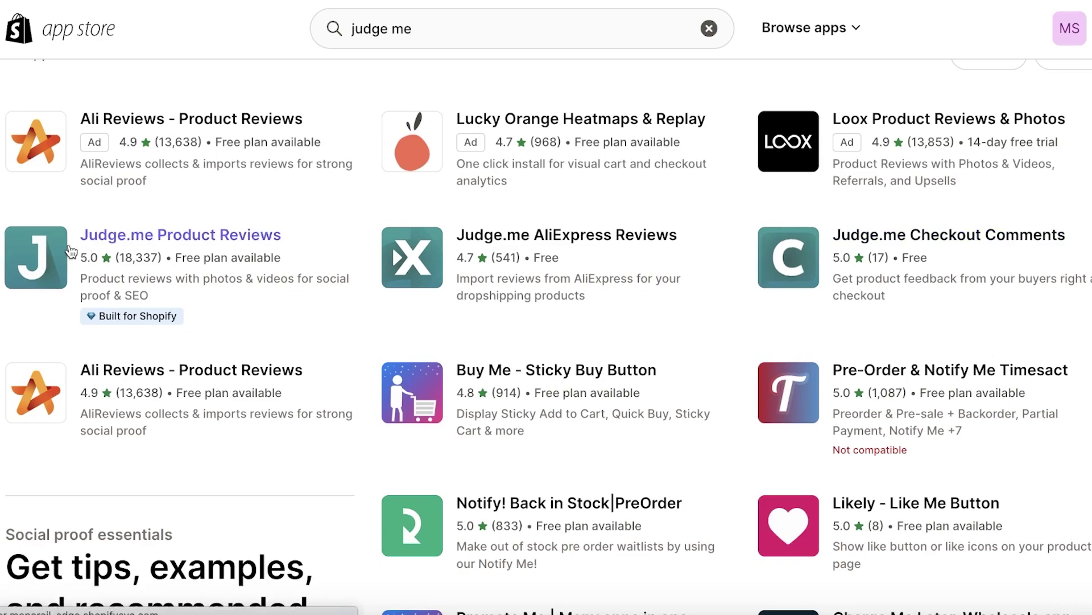
left_click(70, 251)
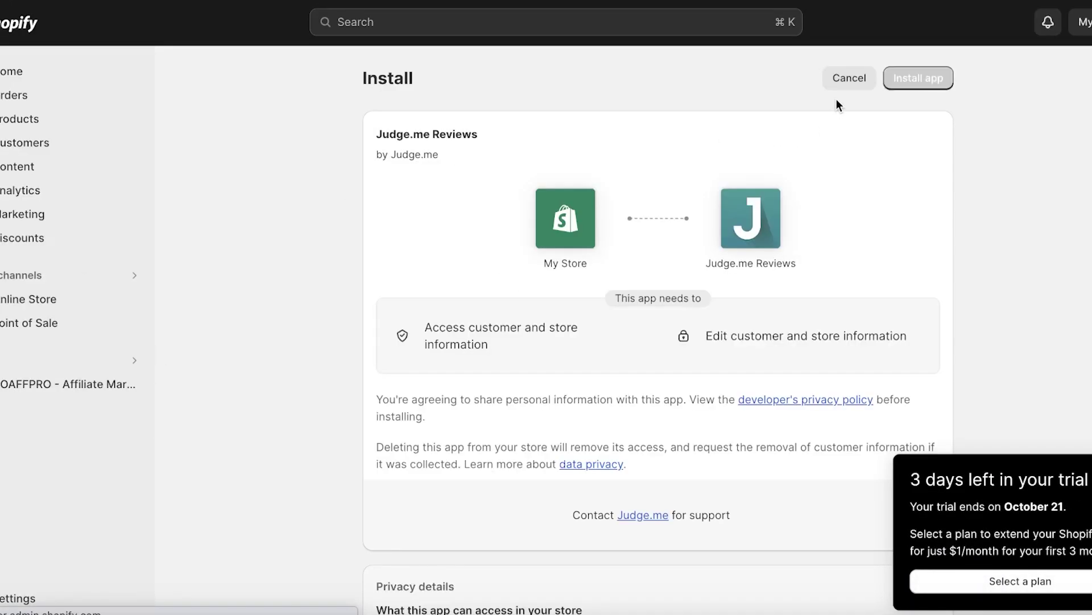
Step: Install Judge.me Reviews on My Store and reach its welcome onboarding page
left_click(938, 78)
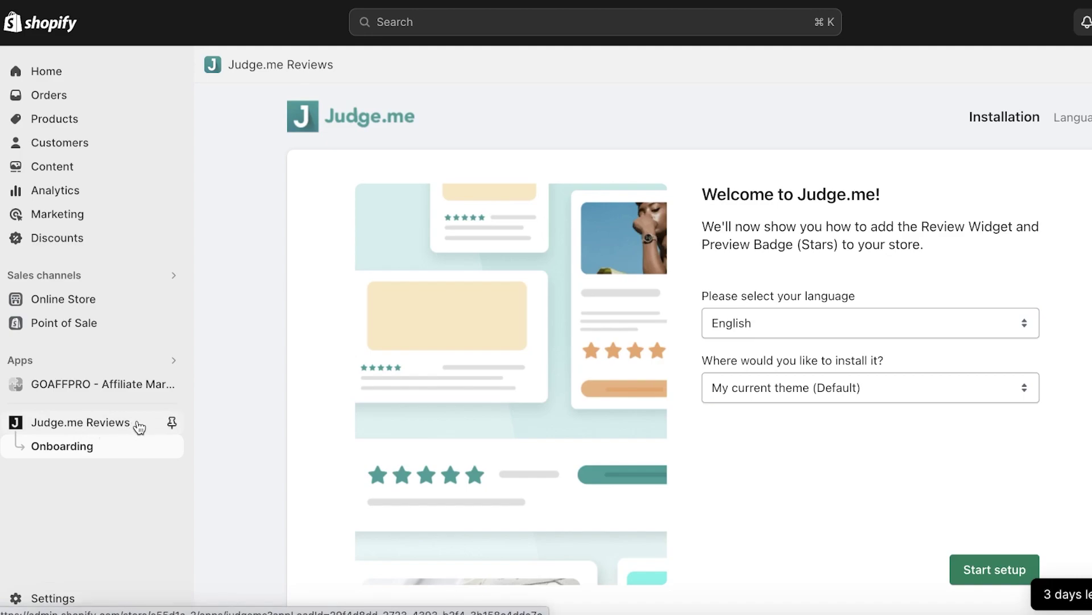
Step: Pin Judge.me Reviews, keep English and My current theme (Default), and start setup
left_click(171, 421)
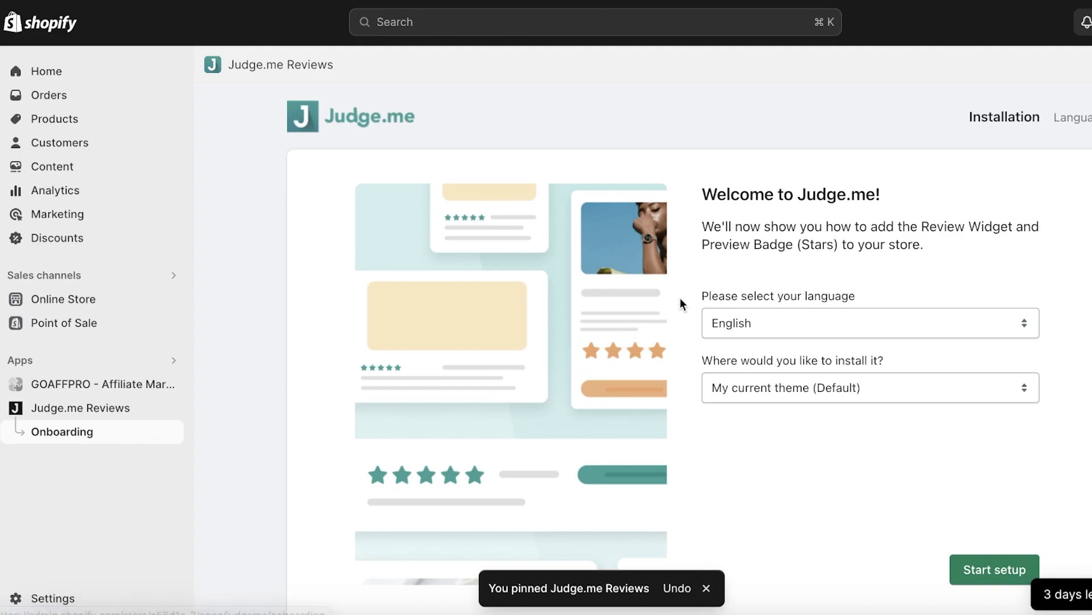
scroll(933, 245, "down", 1)
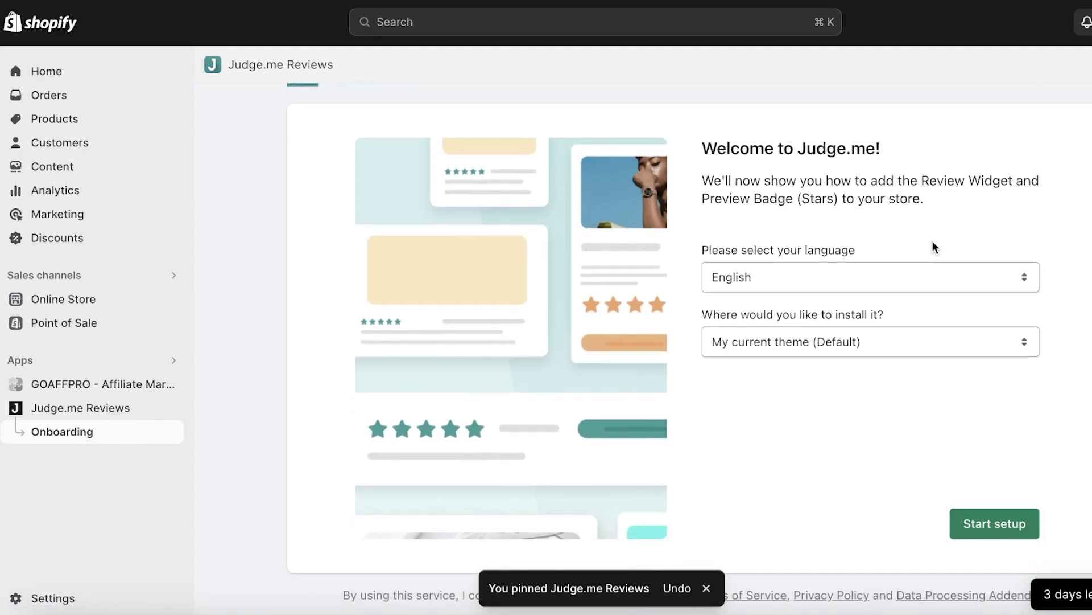
left_click(740, 282)
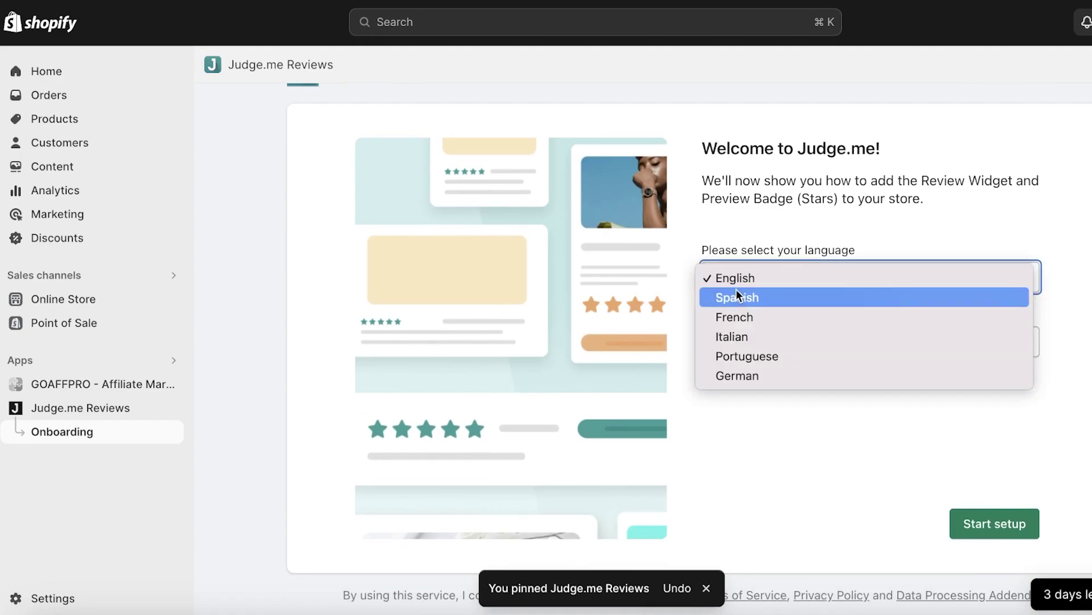
left_click(735, 278)
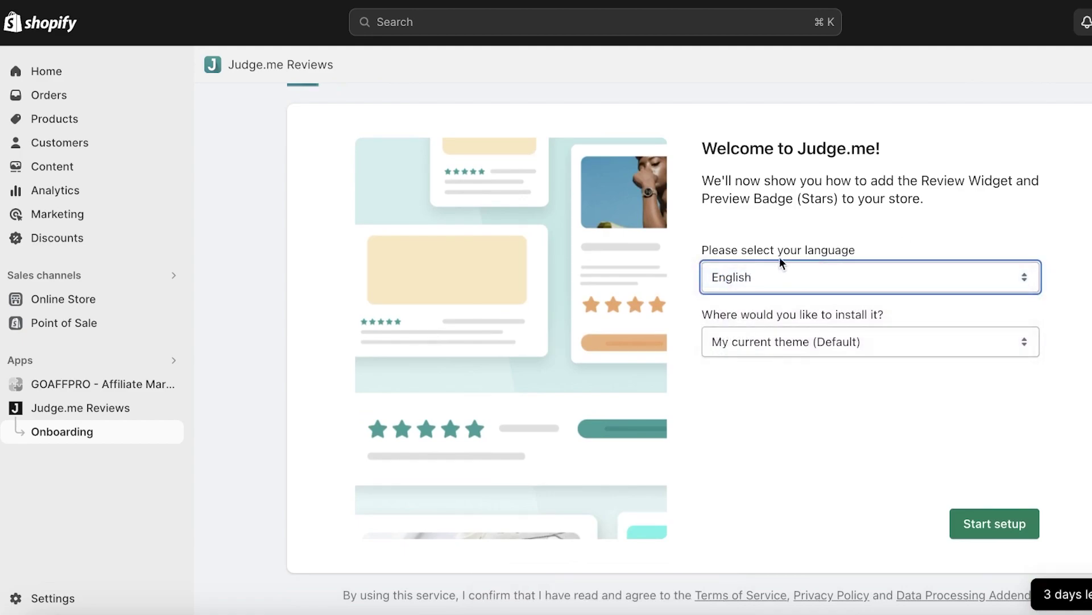
left_click(815, 339)
left_click(778, 342)
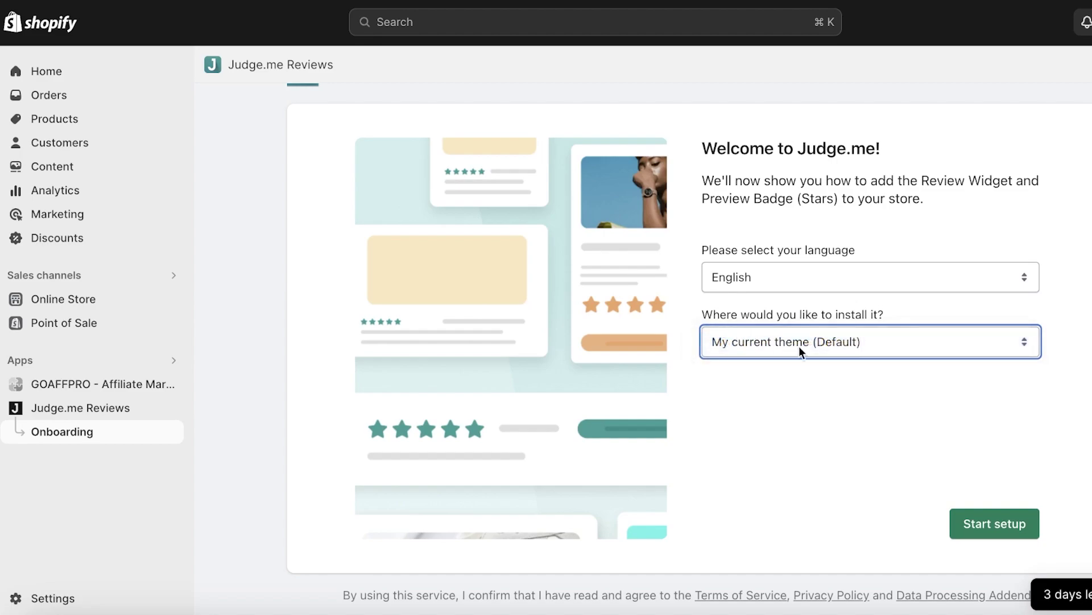
left_click(1001, 528)
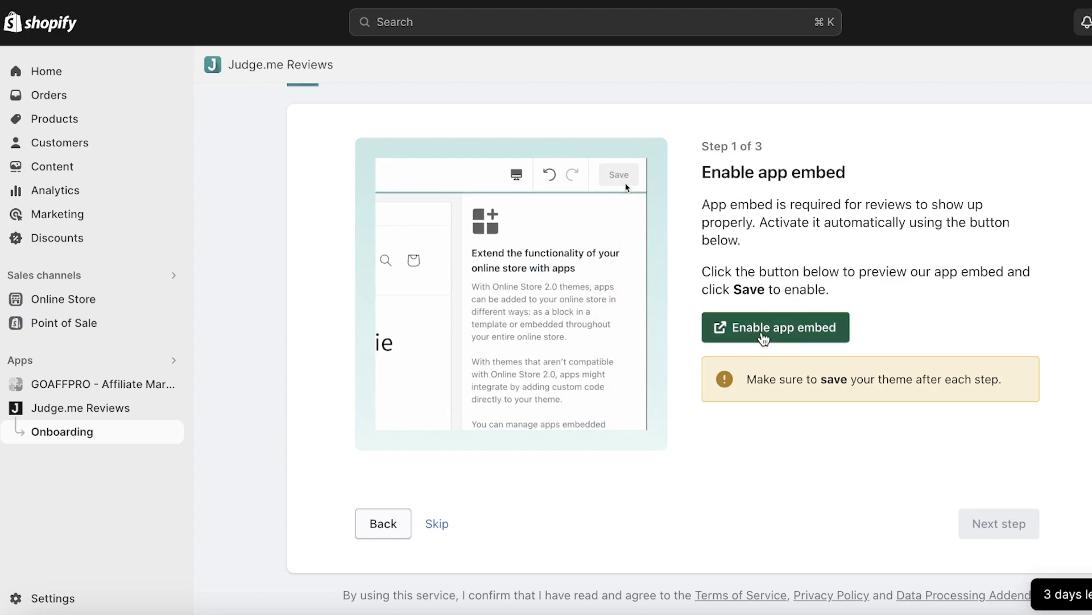
Step: Turn on the Judge.me app embed in the Dawn theme and check the sample stars and reviews
left_click(765, 334)
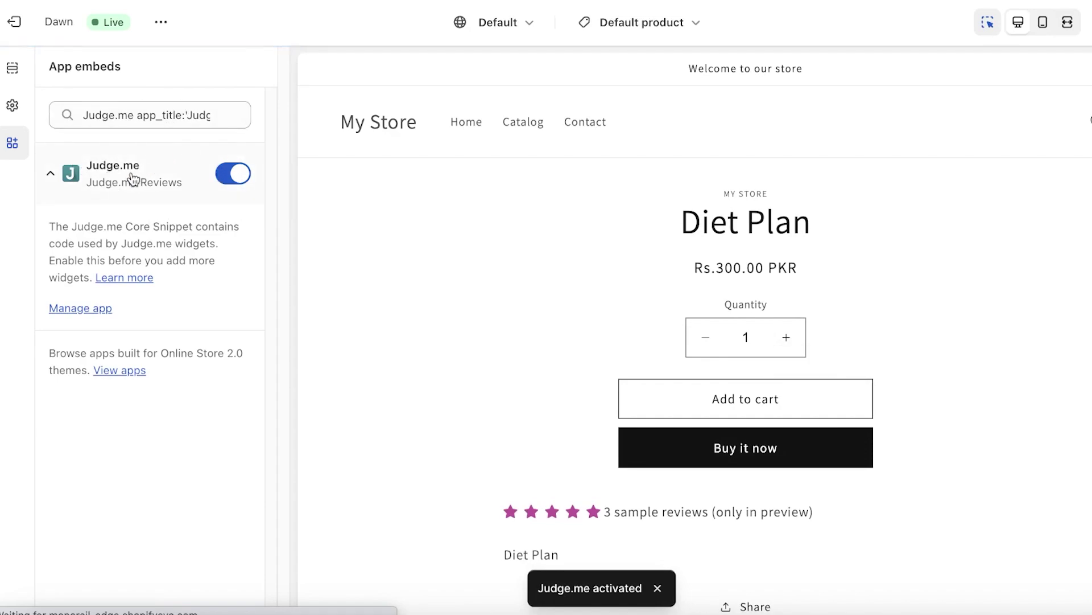
scroll(744, 309, "down", 1)
scroll(453, 170, "down", 3)
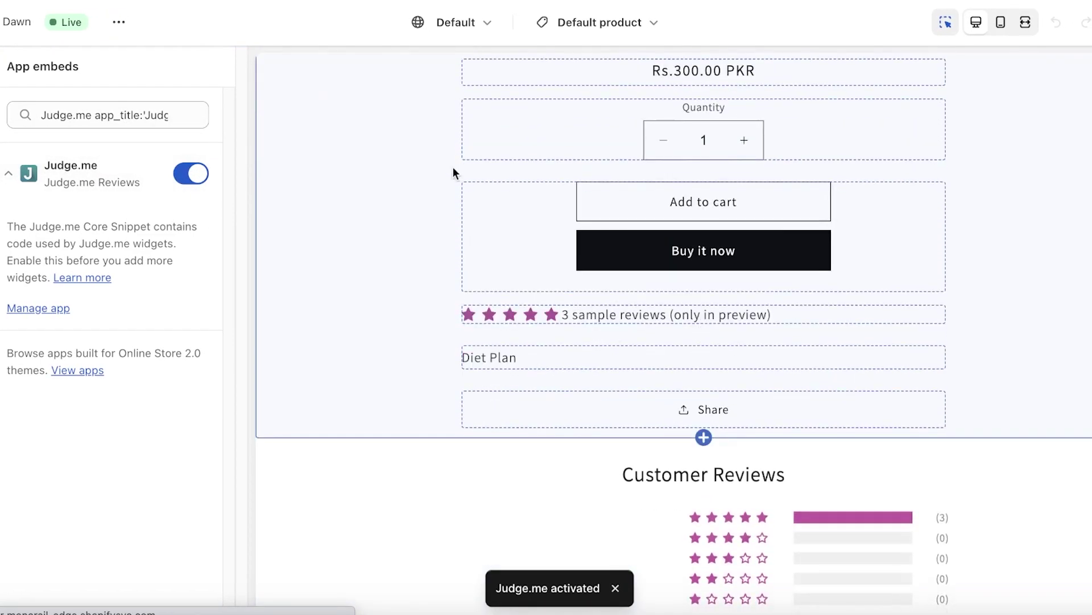
scroll(695, 378, "down", 3)
scroll(981, 302, "up", 7)
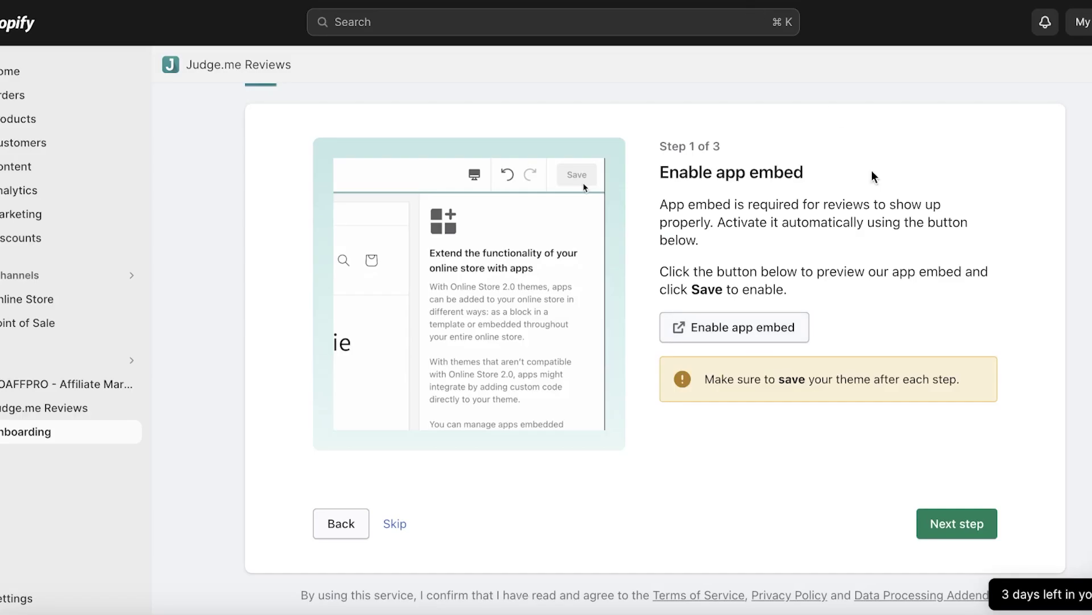
Step: Install the Review Widget on the Default product template, deleting the duplicate reviews section and repositioning it
left_click(971, 524)
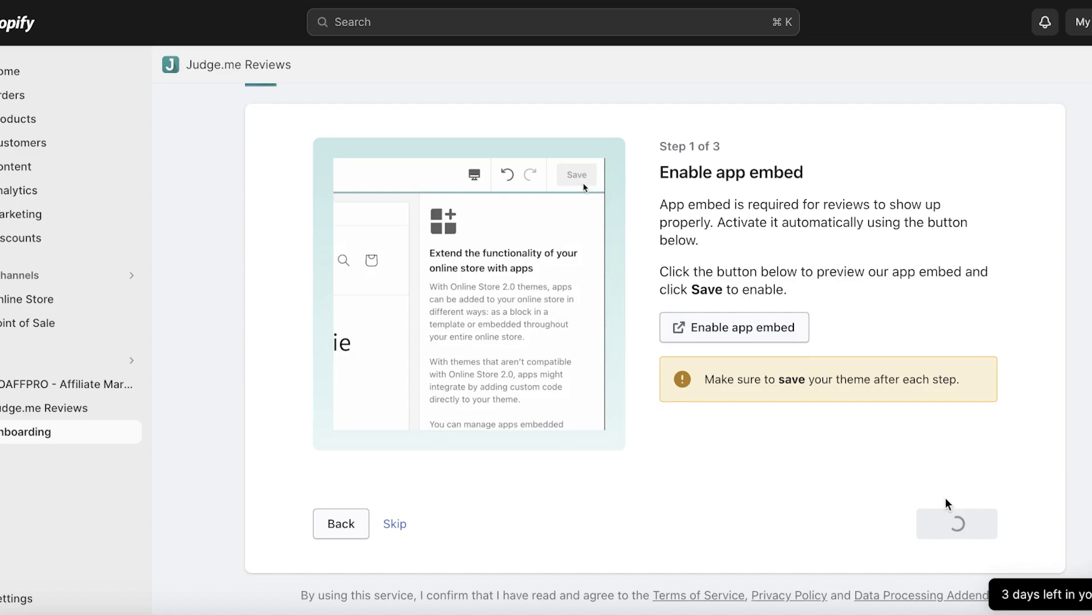
left_click(805, 305)
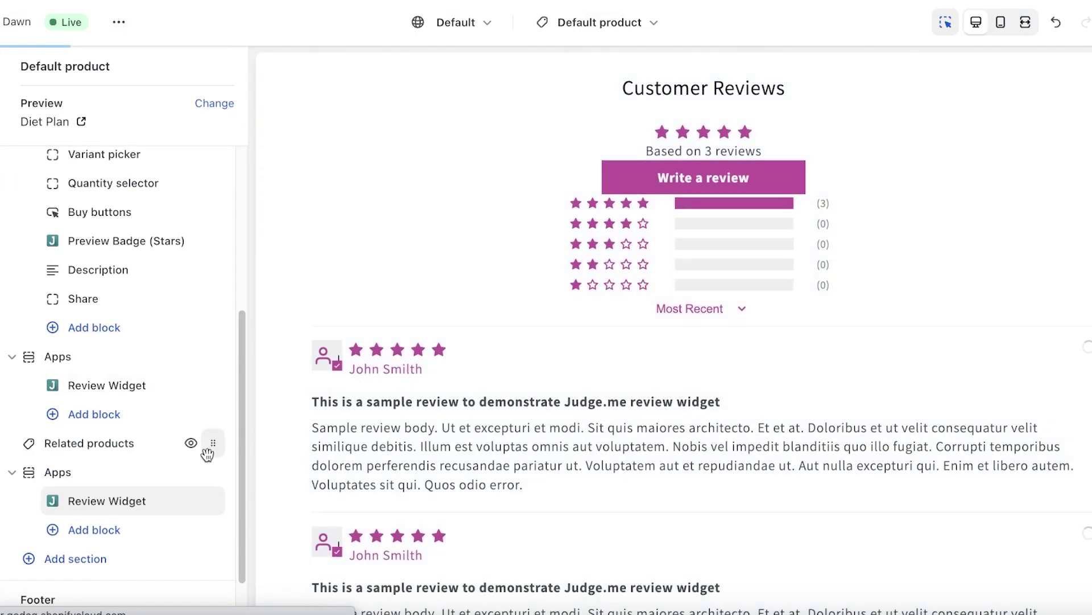
mouse_move(172, 473)
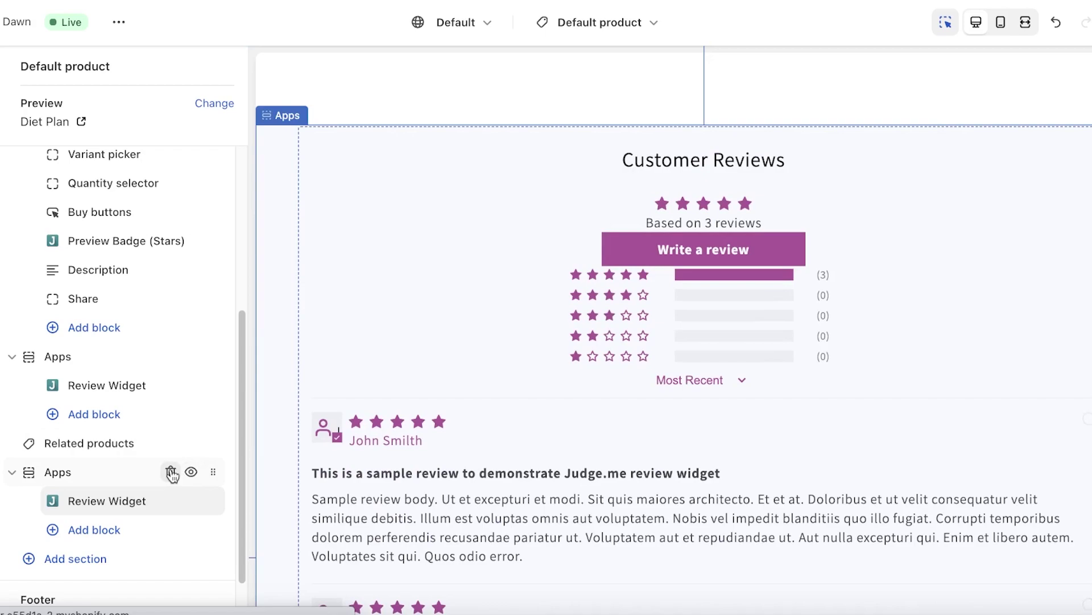
left_click(172, 473)
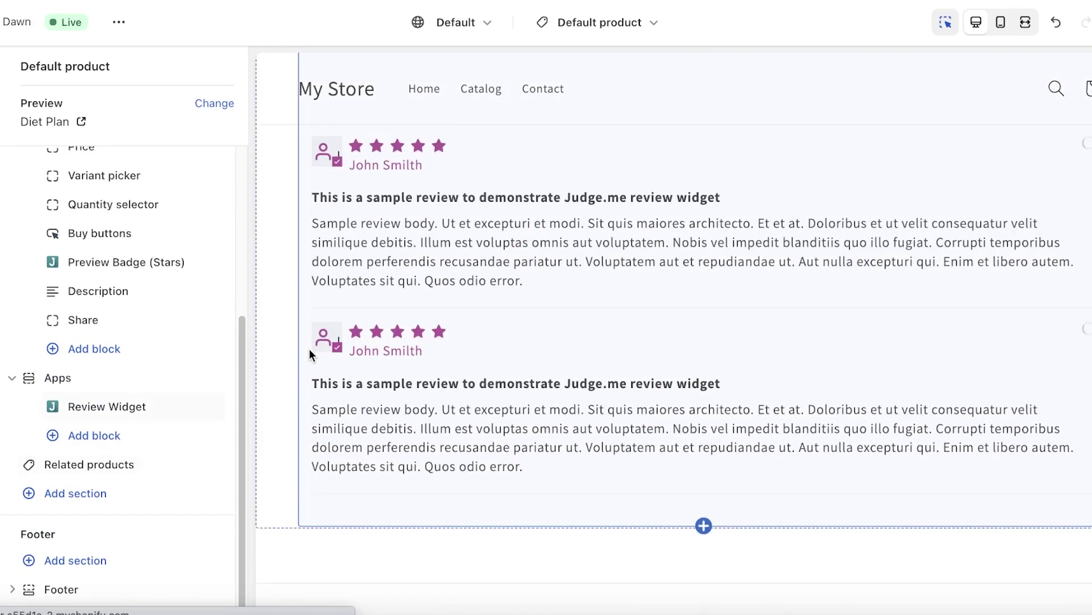
mouse_move(134, 414)
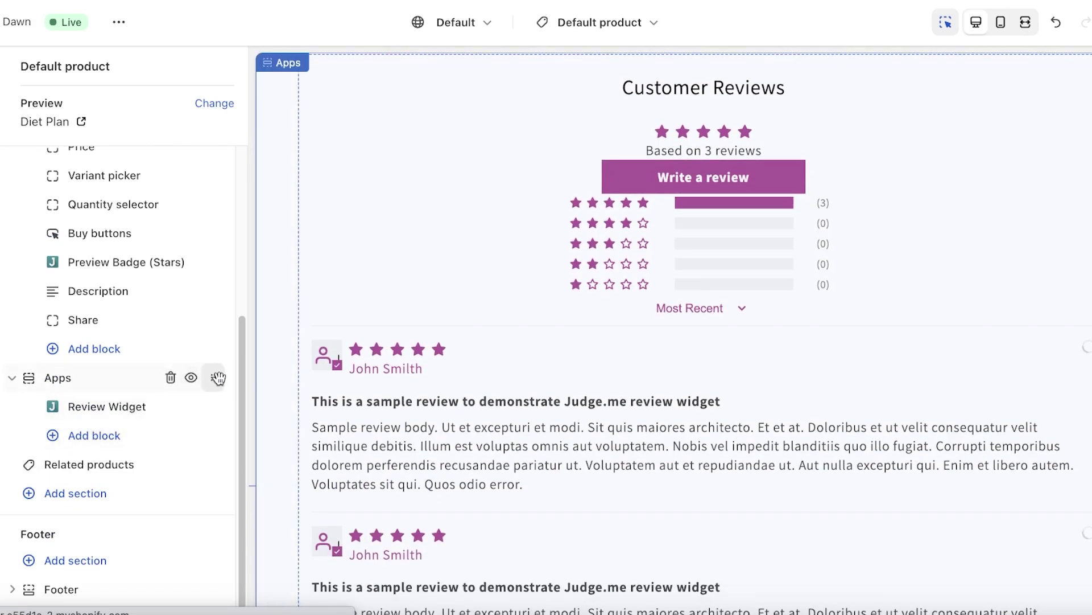
left_click_drag(218, 378, 134, 371)
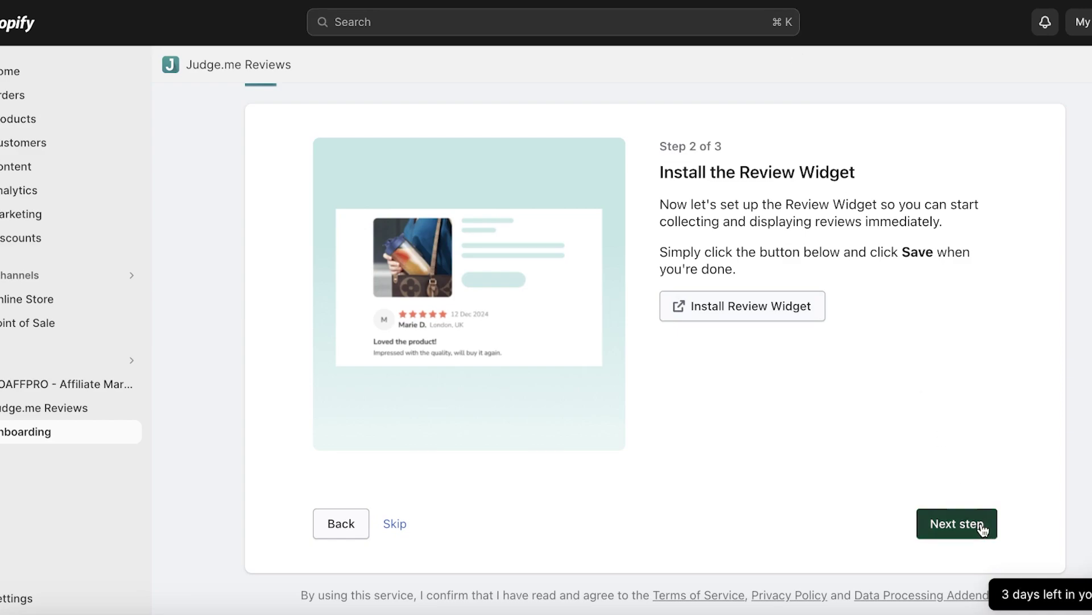
Step: Add the Judge.me Preview Badge (Stars) to the product page template
left_click(979, 523)
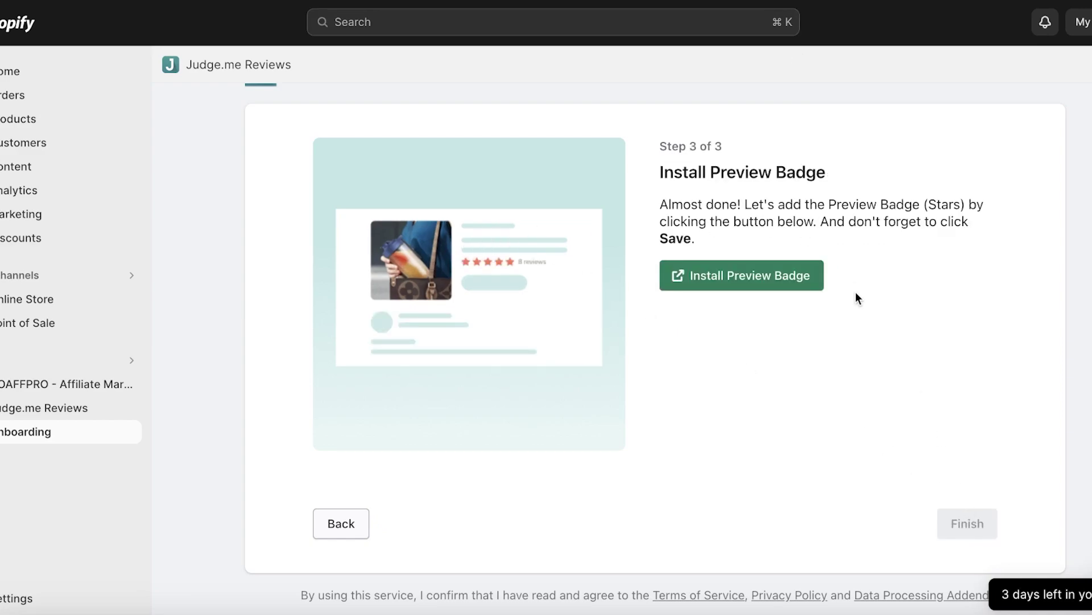
left_click(778, 285)
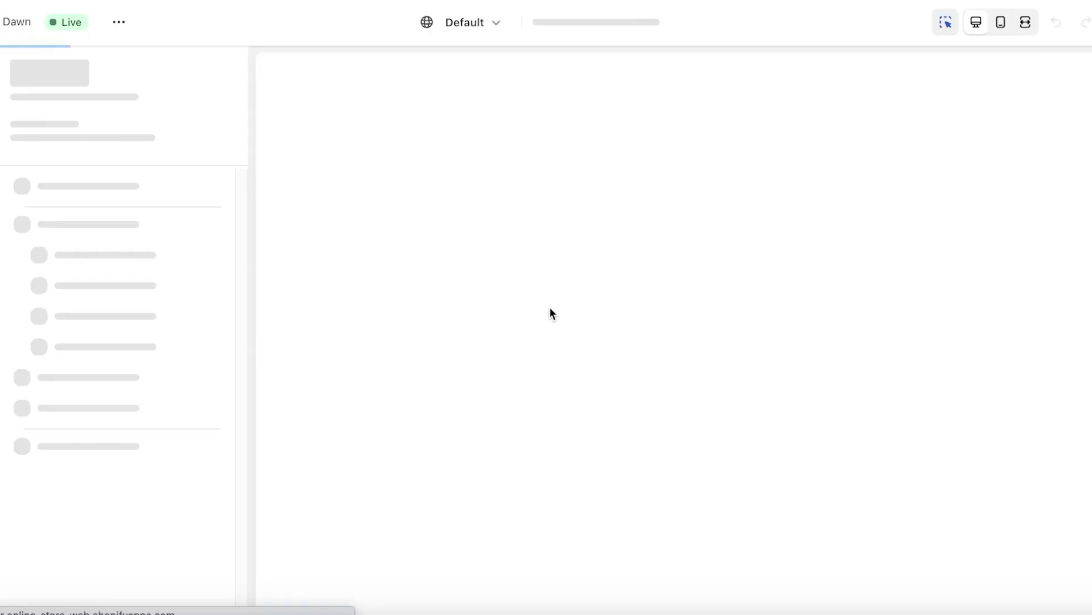
scroll(549, 319, "down", 3)
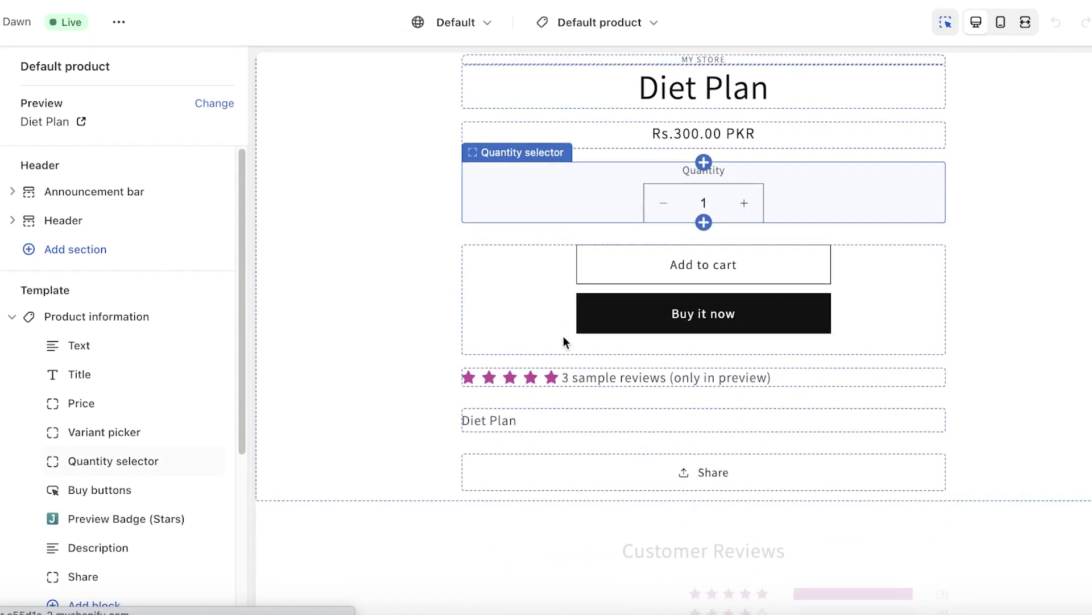
scroll(455, 407, "down", 1)
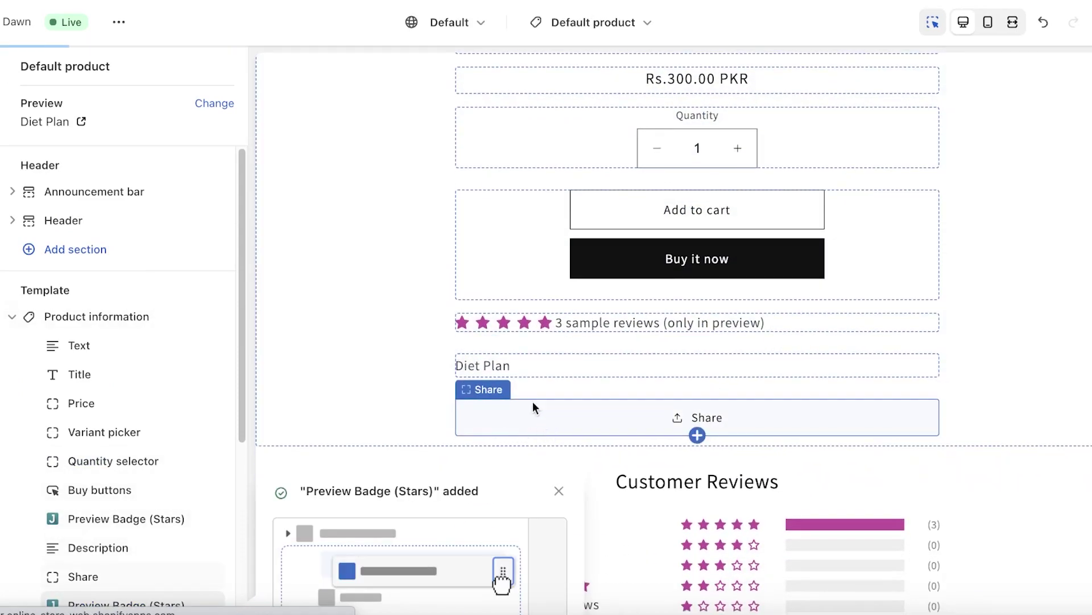
scroll(852, 366, "down", 3)
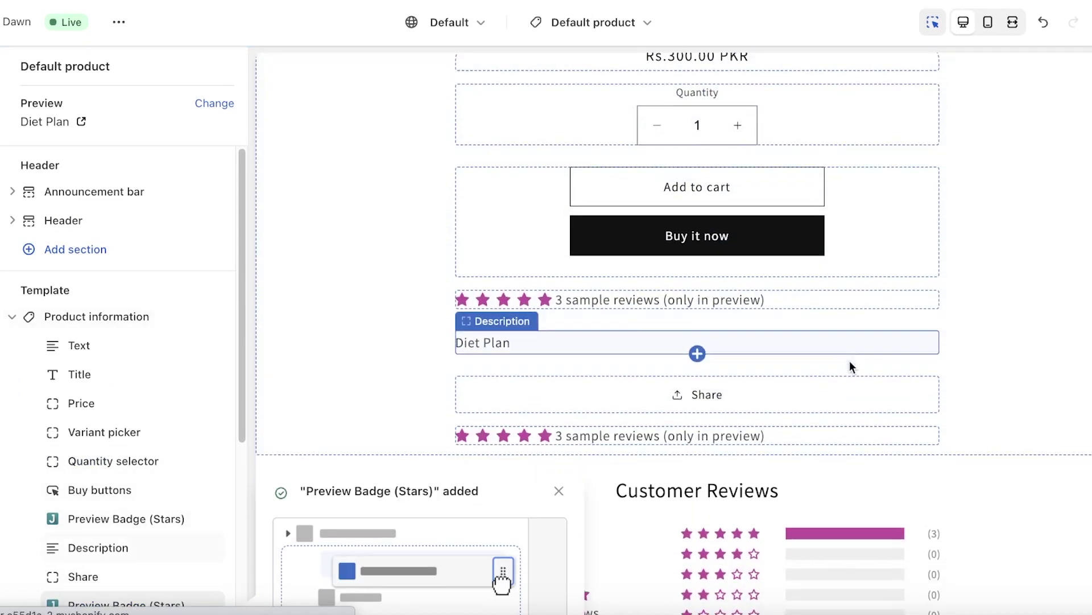
scroll(146, 271, "down", 3)
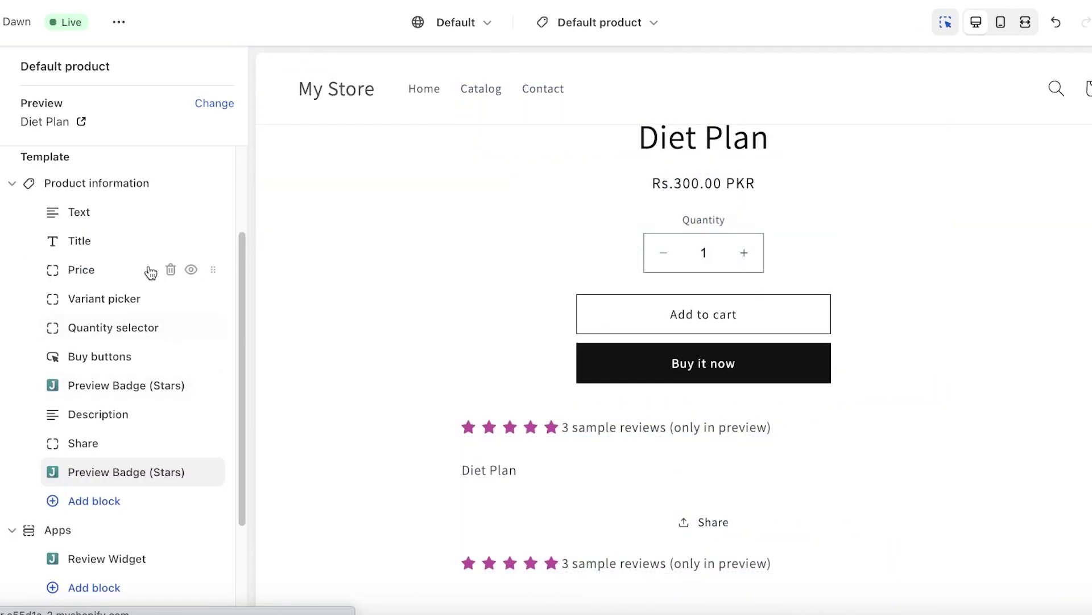
Step: Delete the extra star badge and place the remaining one just below the Diet Plan price
left_click(171, 472)
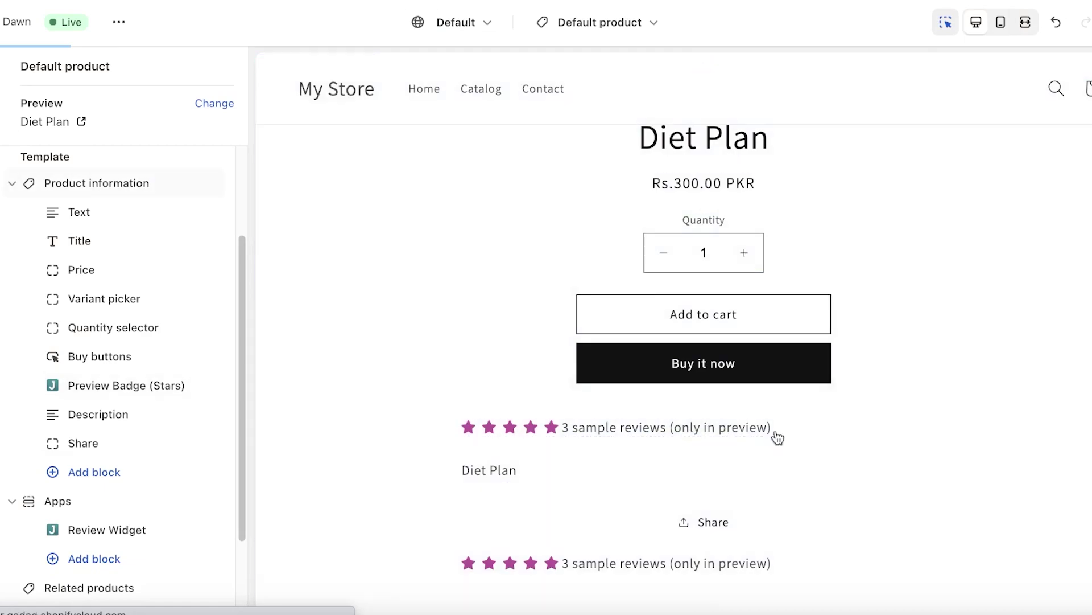
left_click_drag(206, 385, 117, 356)
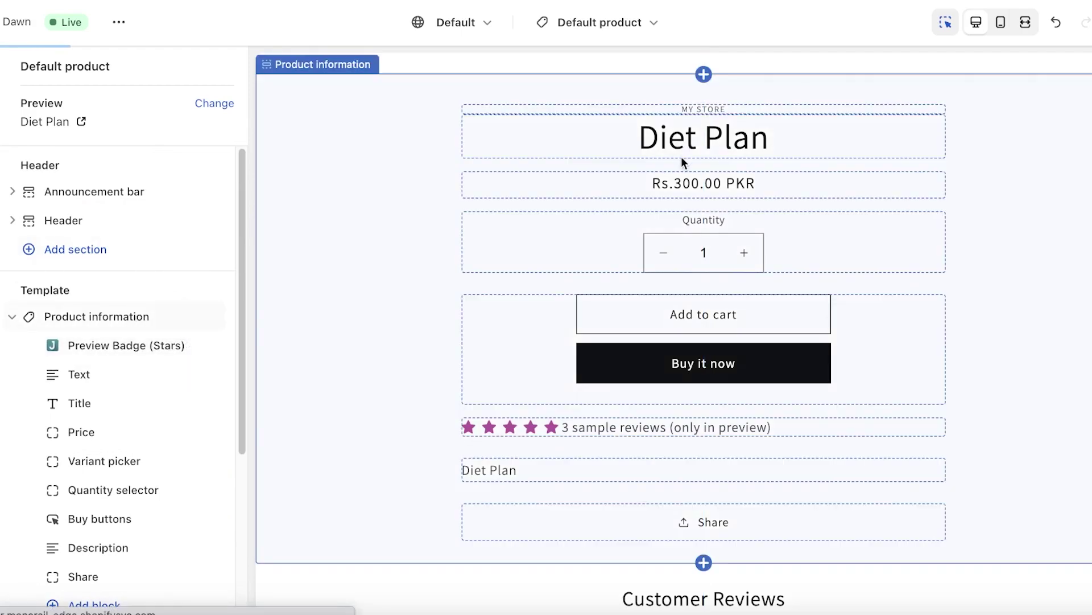
left_click_drag(211, 345, 193, 445)
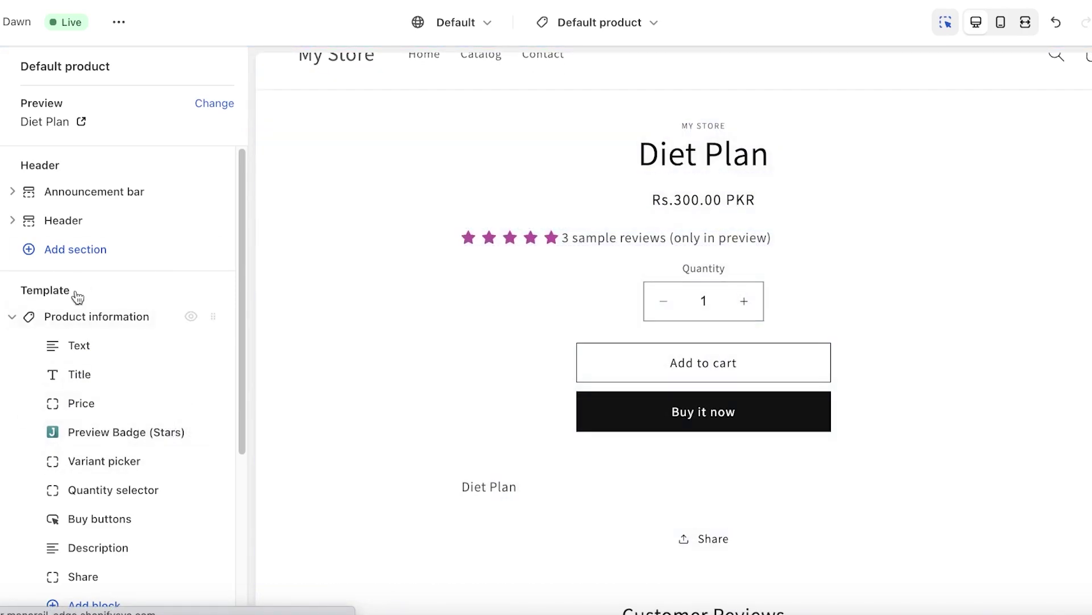
scroll(125, 577, "down", 5)
scroll(142, 336, "up", 5)
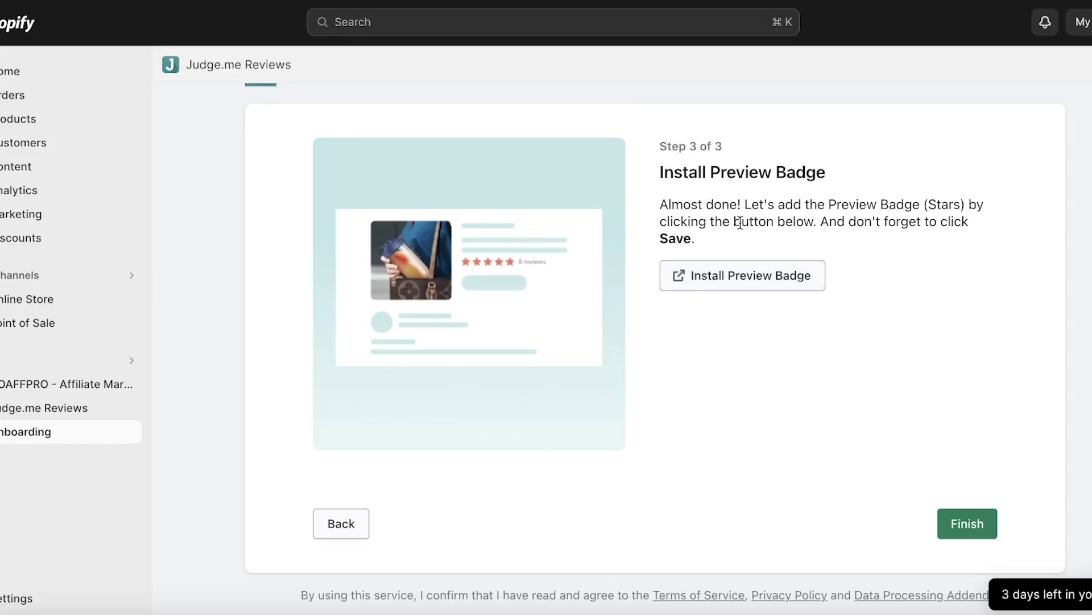
Step: Finish Judge.me onboarding to reach its dashboard, then view the Products list
left_click(967, 524)
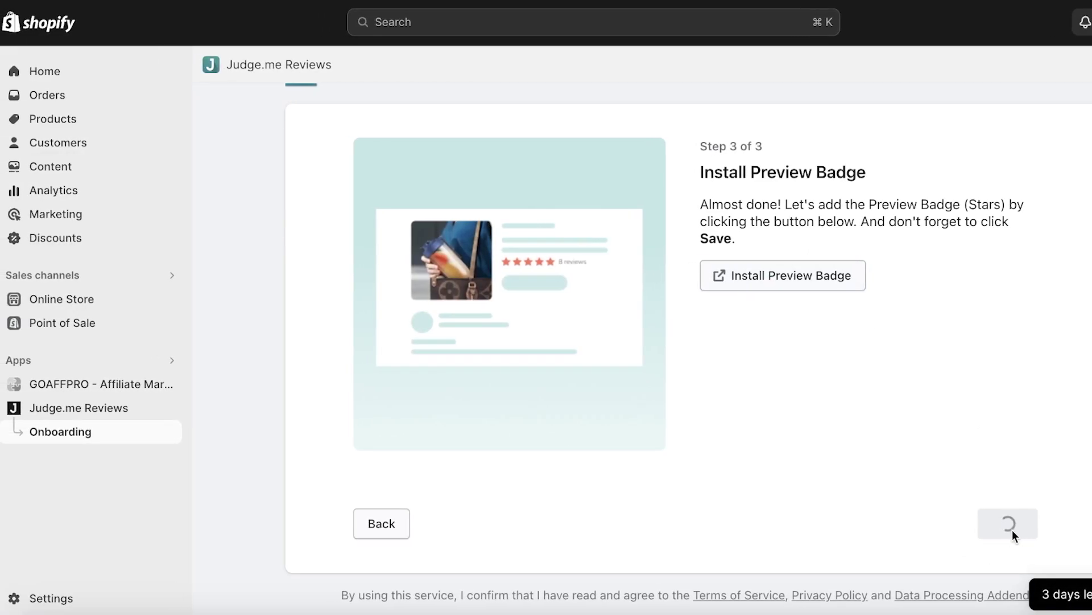
left_click(1012, 535)
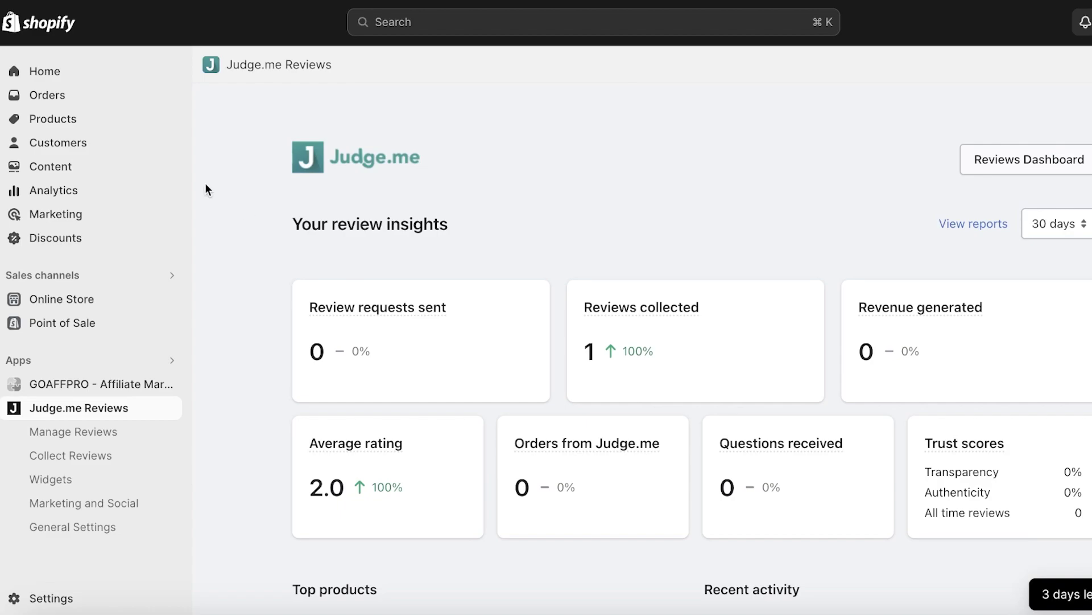
left_click(57, 126)
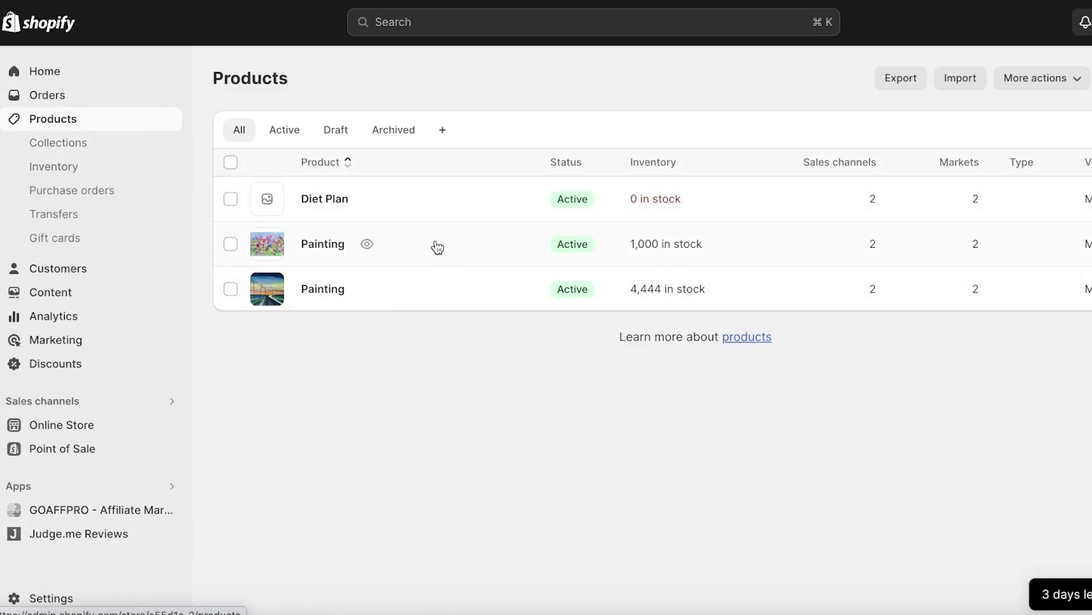
left_click(367, 245)
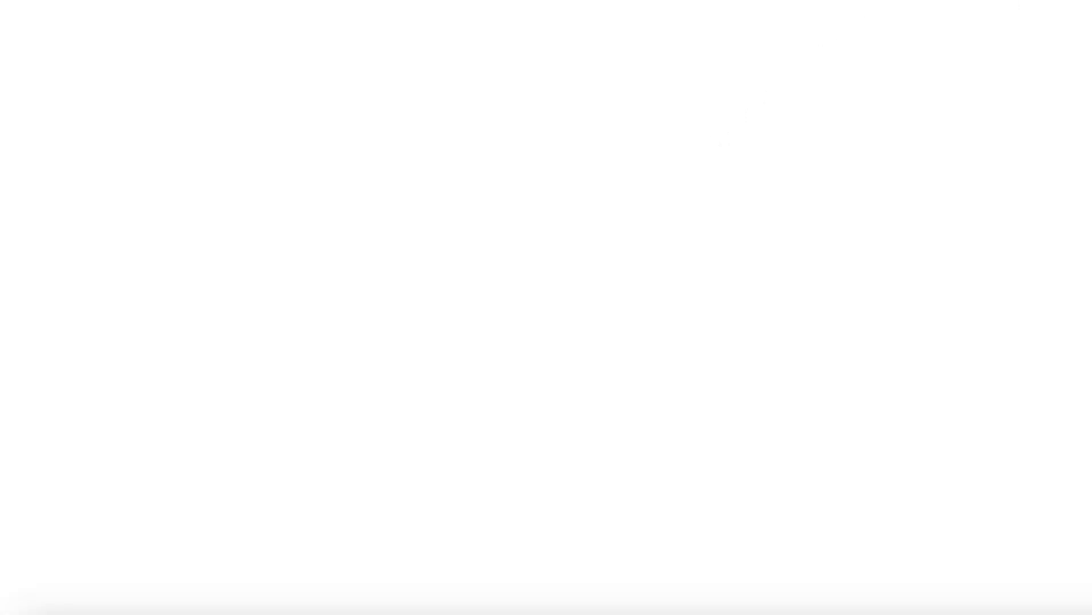
scroll(829, 251, "down", 5)
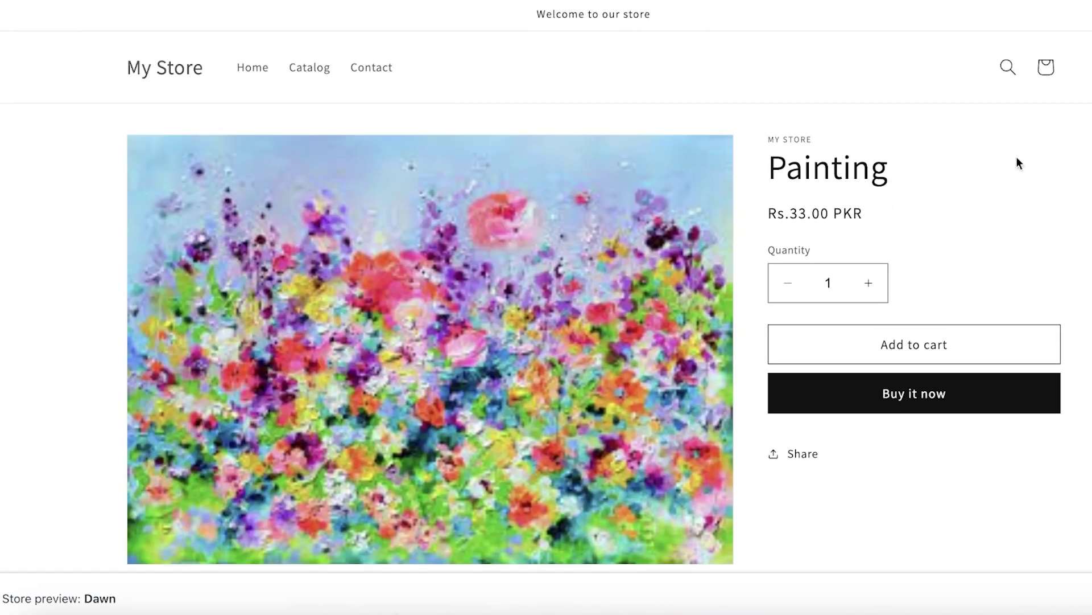
scroll(422, 263, "down", 5)
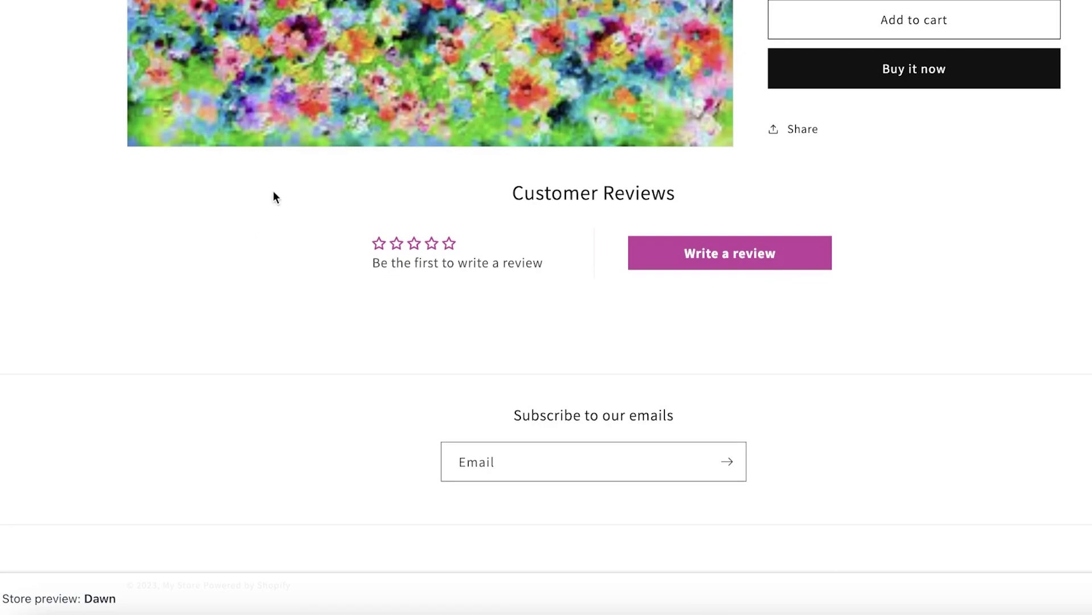
scroll(732, 238, "up", 5)
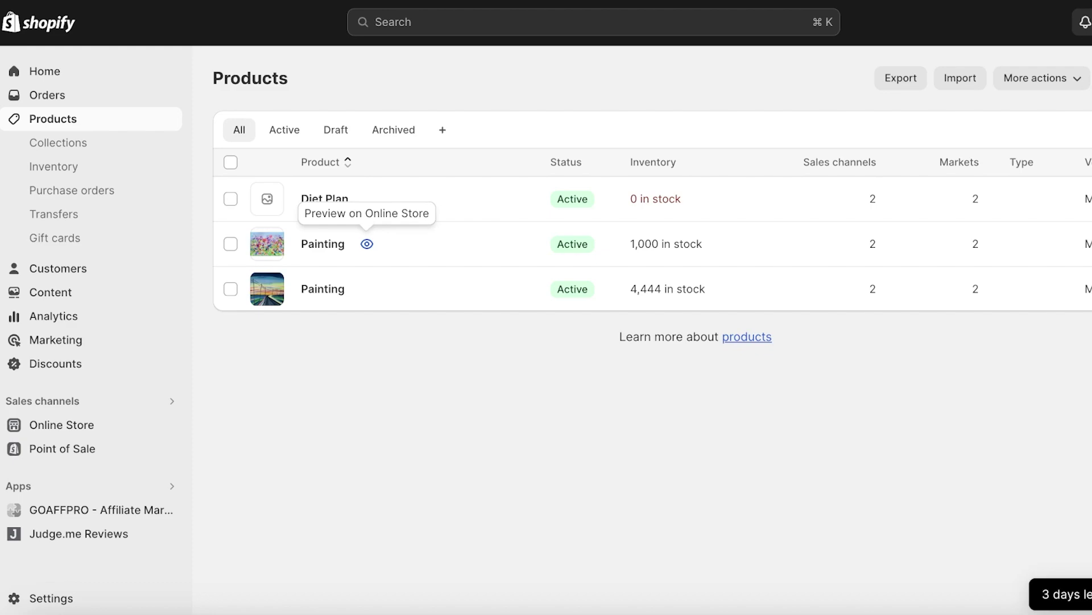
Step: Open Judge.me Reviews and its Manage Reviews dashboard showing the hidden 2-star Diet Plan review
left_click(49, 537)
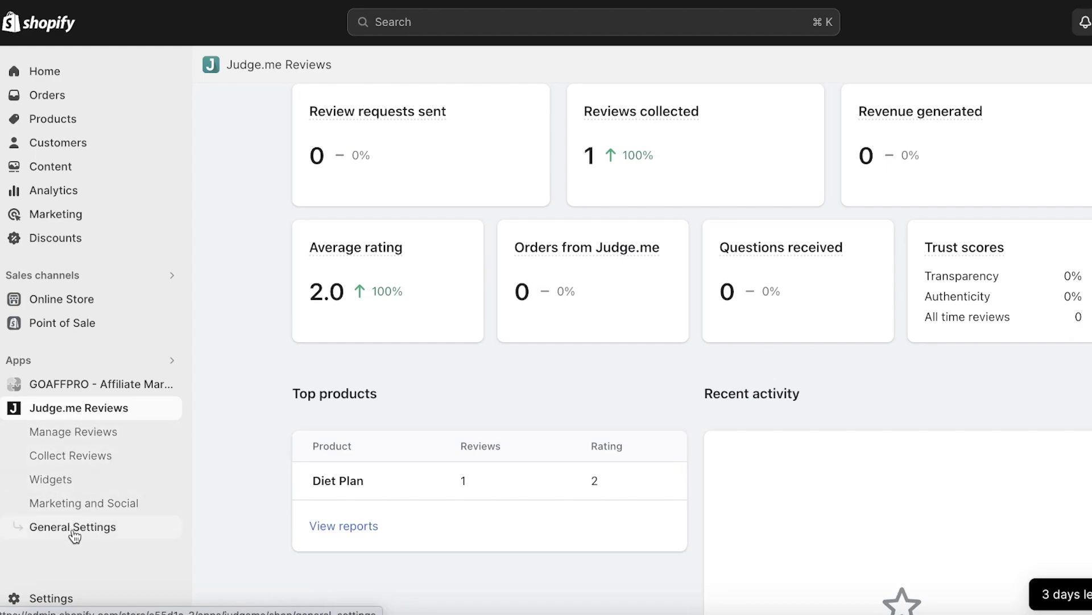
left_click(83, 432)
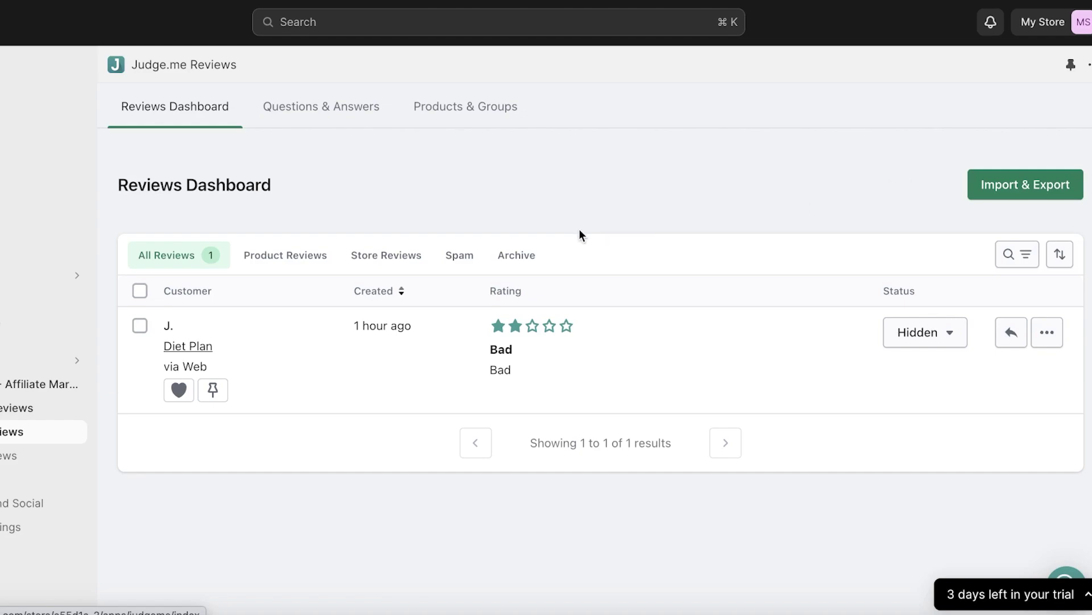
Step: Filter to Product Reviews, return to All Reviews, then open Collect Reviews' empty Requests History
left_click(291, 261)
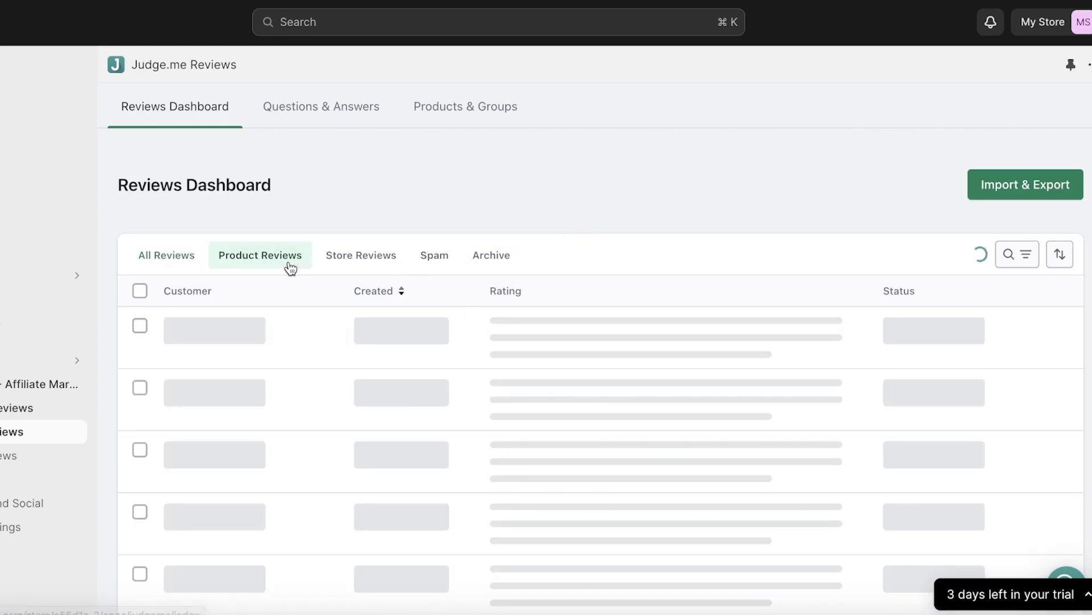
scroll(178, 310, "down", 1)
left_click(181, 242)
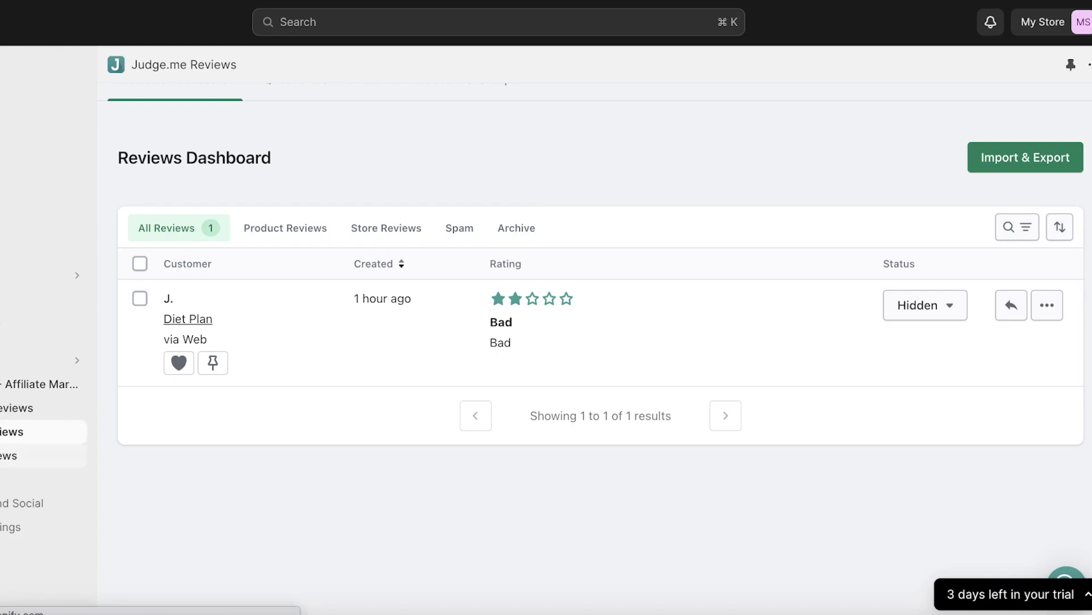
left_click(8, 455)
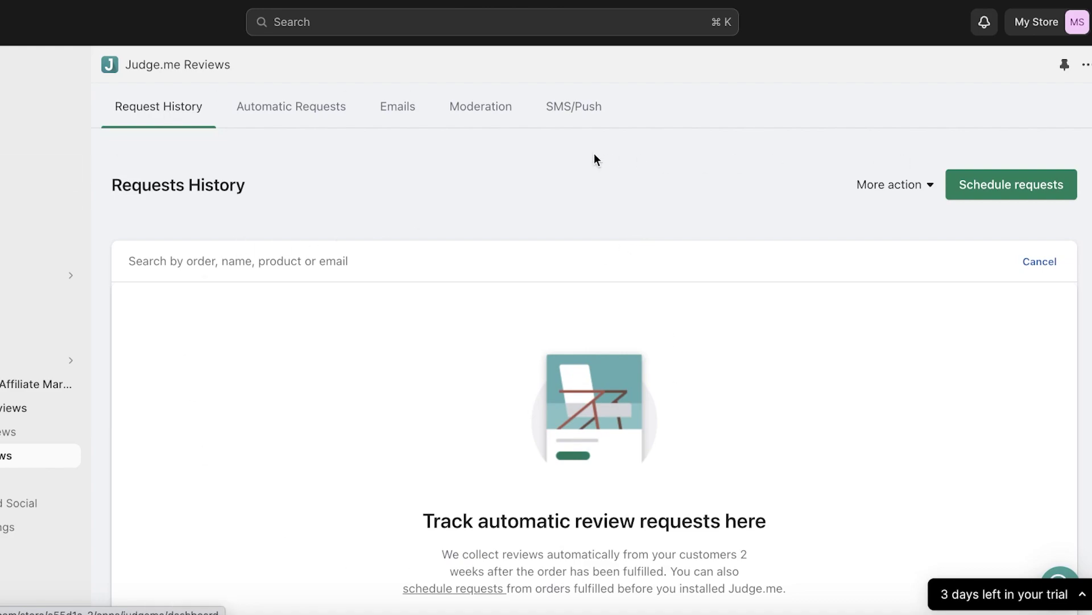
Step: Schedule review requests for previous orders from 19/10/2023, max 2 emails per order, and send them
left_click(1056, 191)
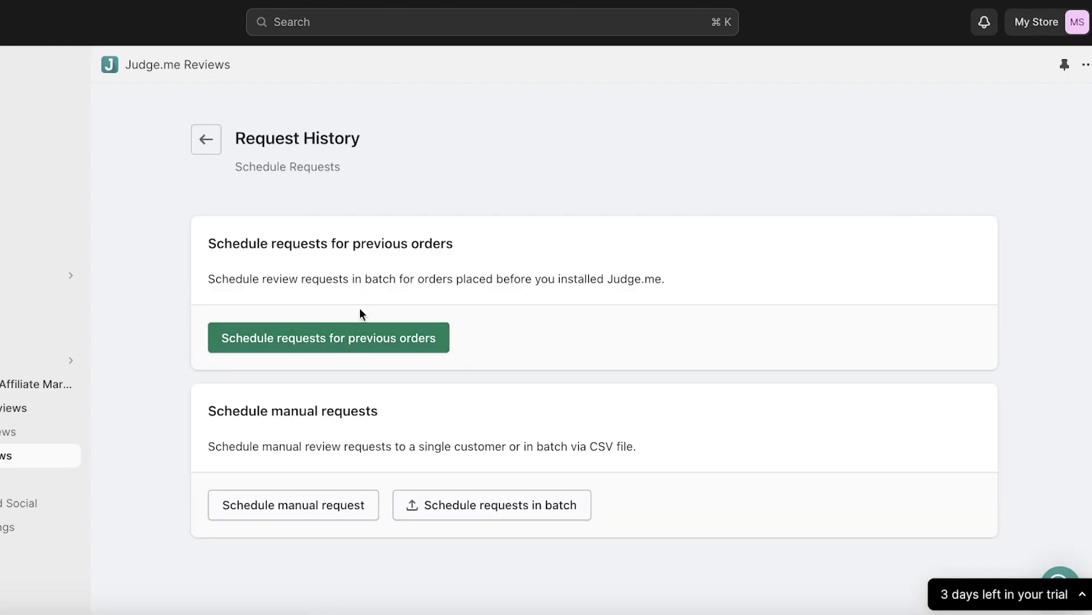
left_click(302, 336)
left_click(363, 305)
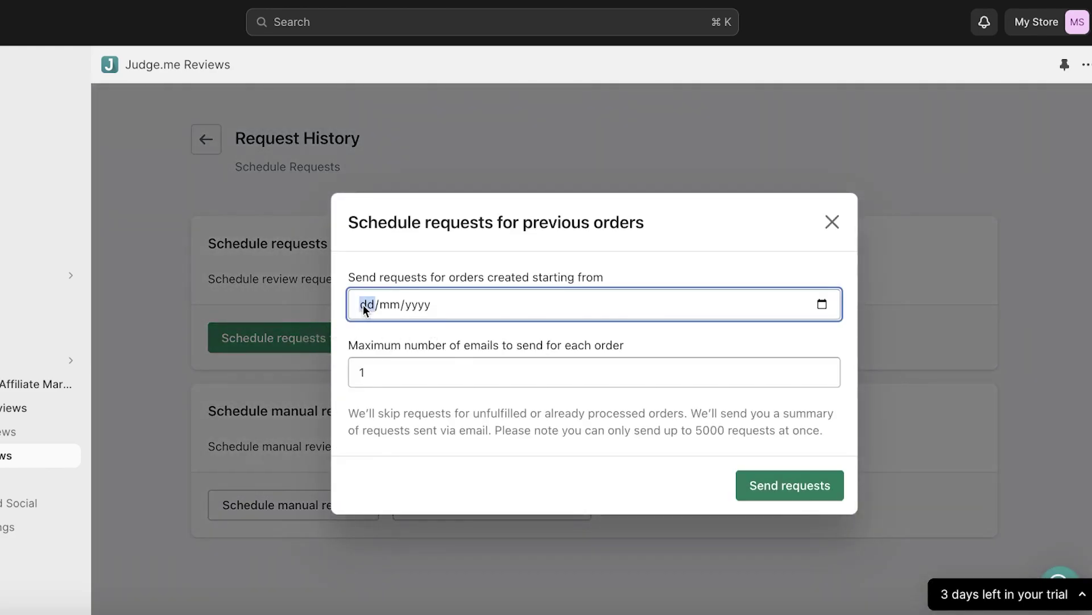
left_click(822, 304)
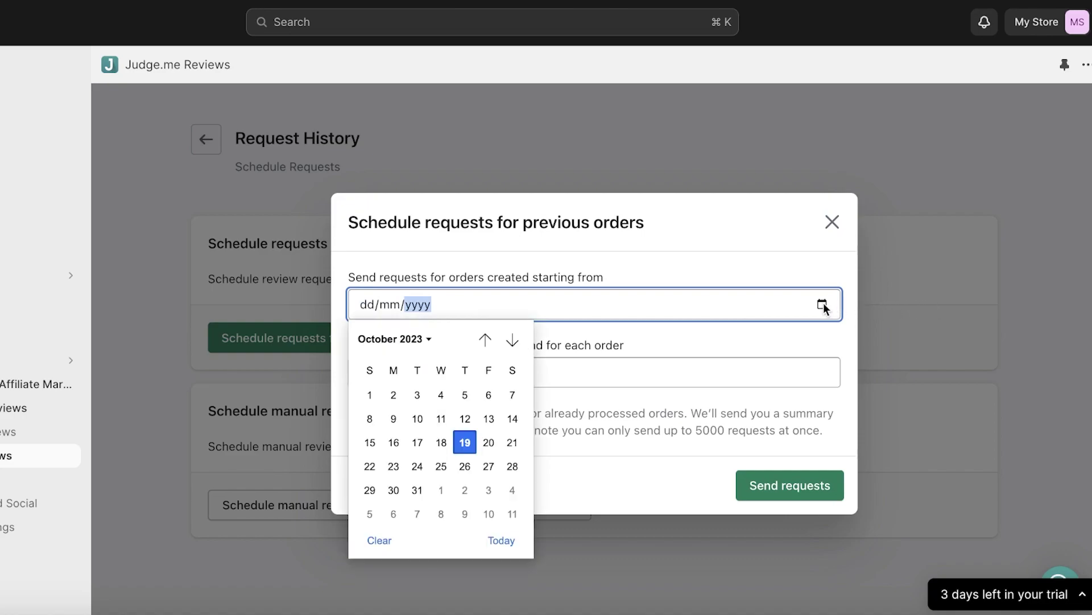
left_click(470, 445)
left_click(428, 380)
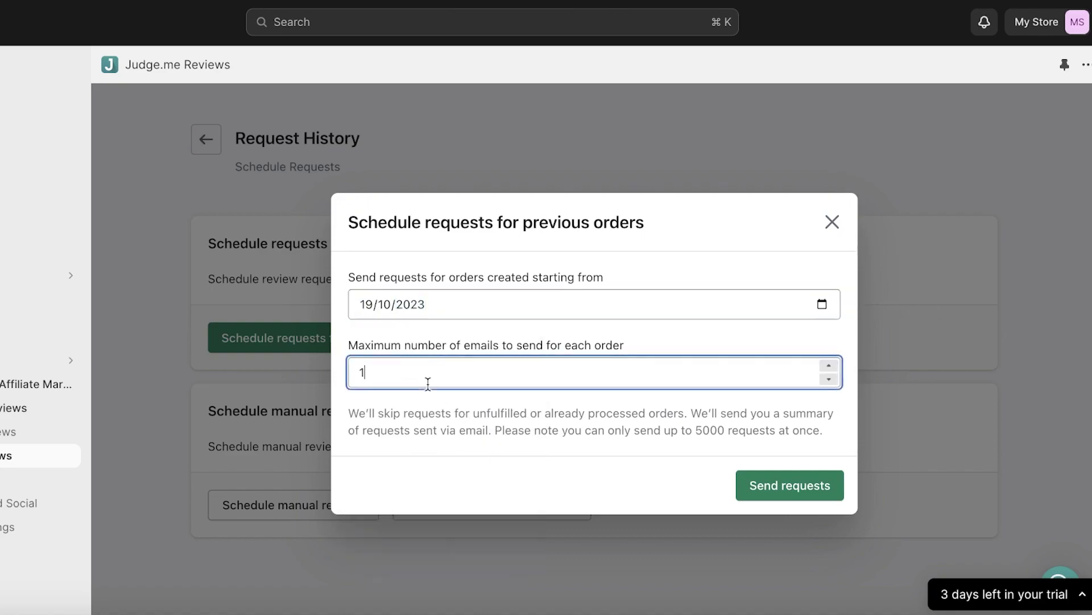
type("2")
key("BackSpace")
key("BackSpace")
type("2")
left_click(811, 499)
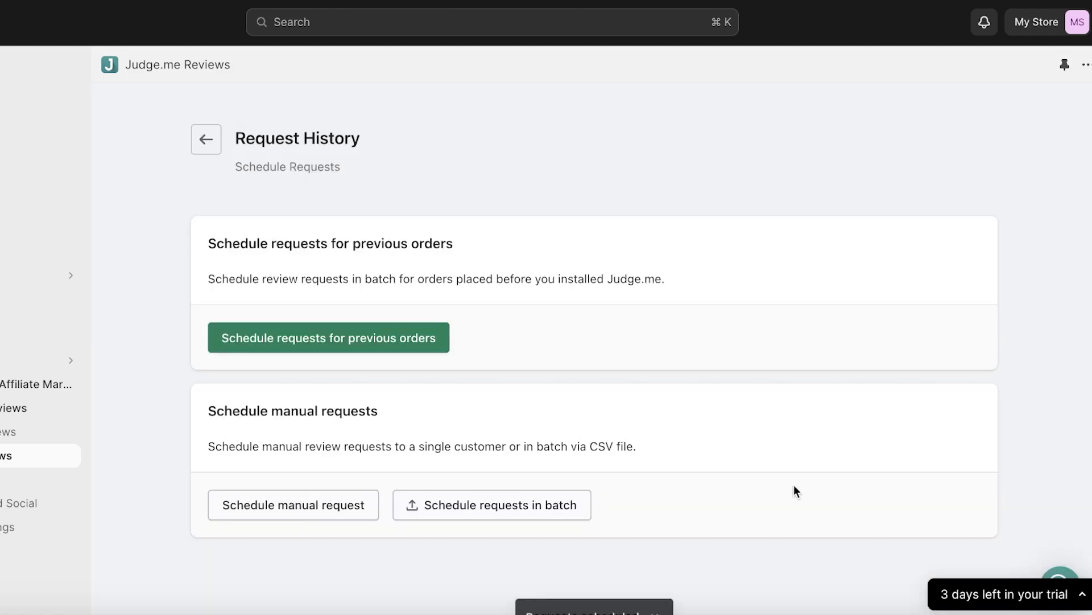
left_click(215, 146)
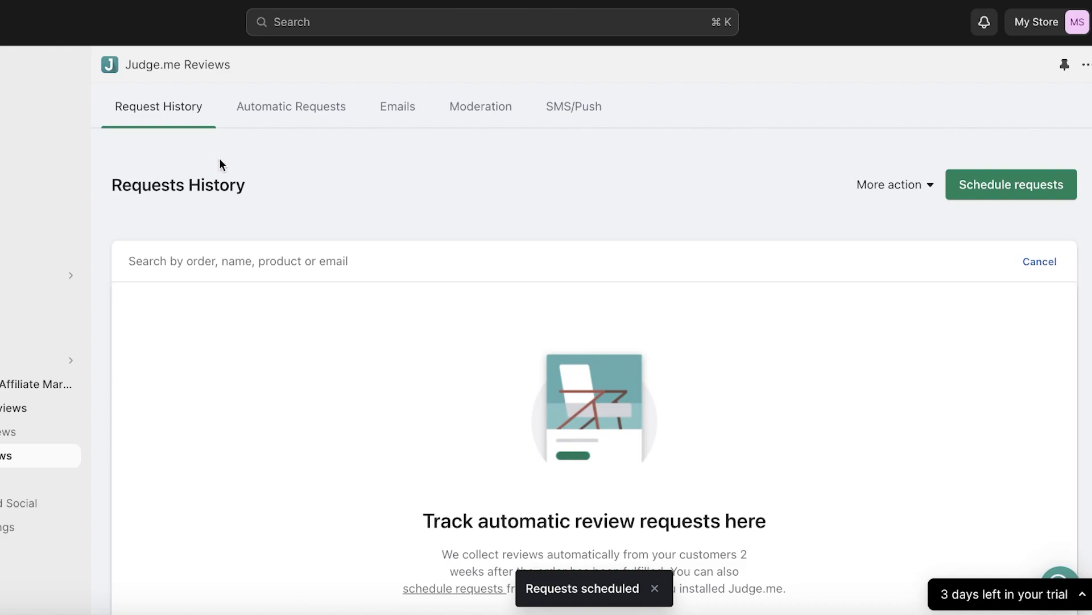
Step: Look over the Emails and SMS/Push settings, then open the Moderation tab showing auto-publish for all ratings
left_click(407, 106)
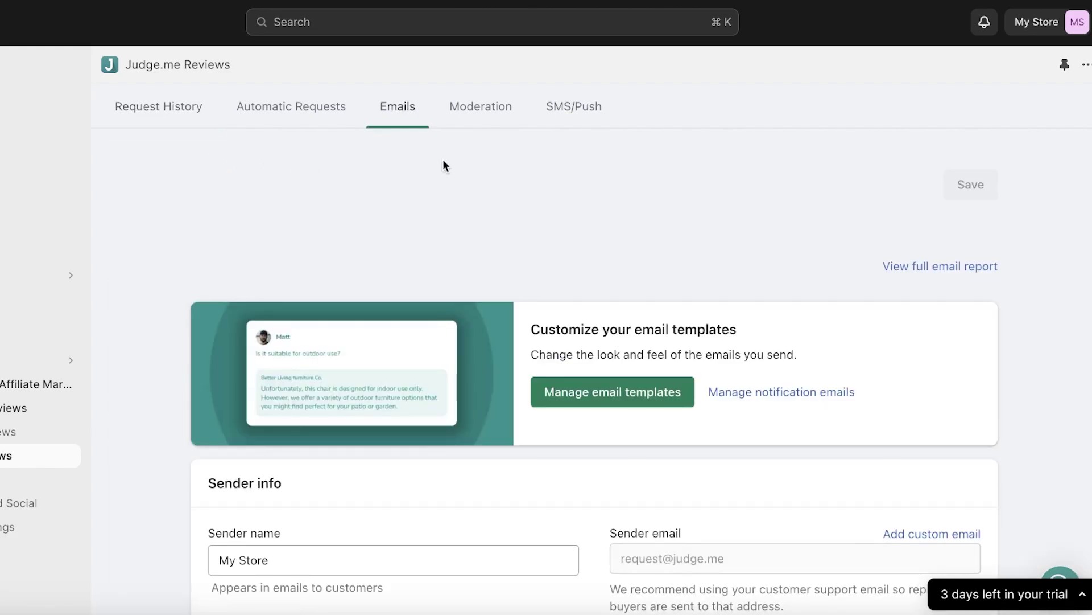
scroll(528, 268, "down", 5)
scroll(529, 274, "up", 4)
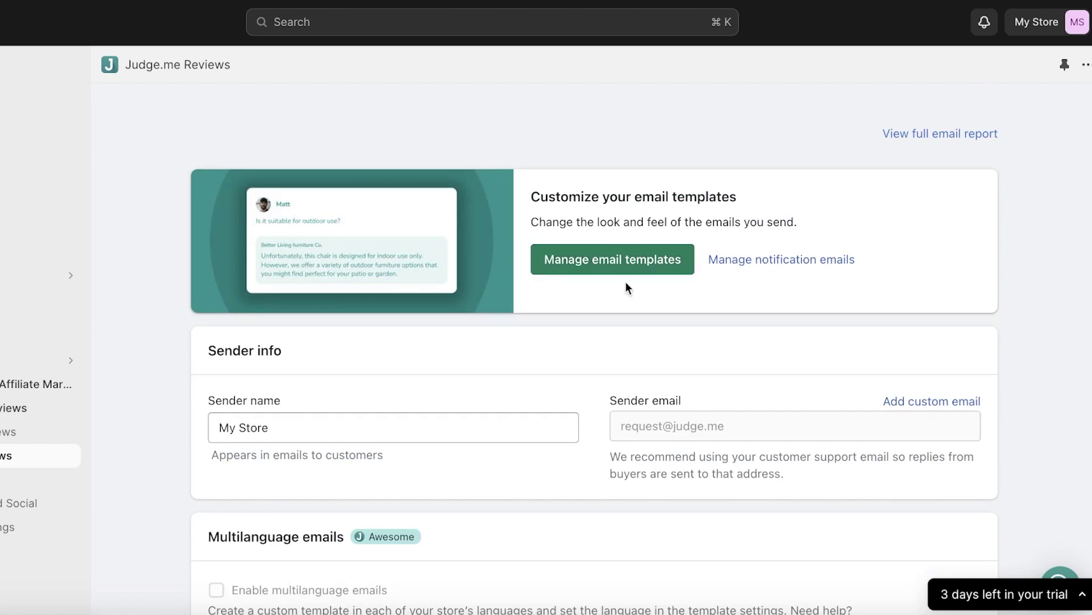
scroll(698, 230, "down", 3)
scroll(697, 230, "up", 5)
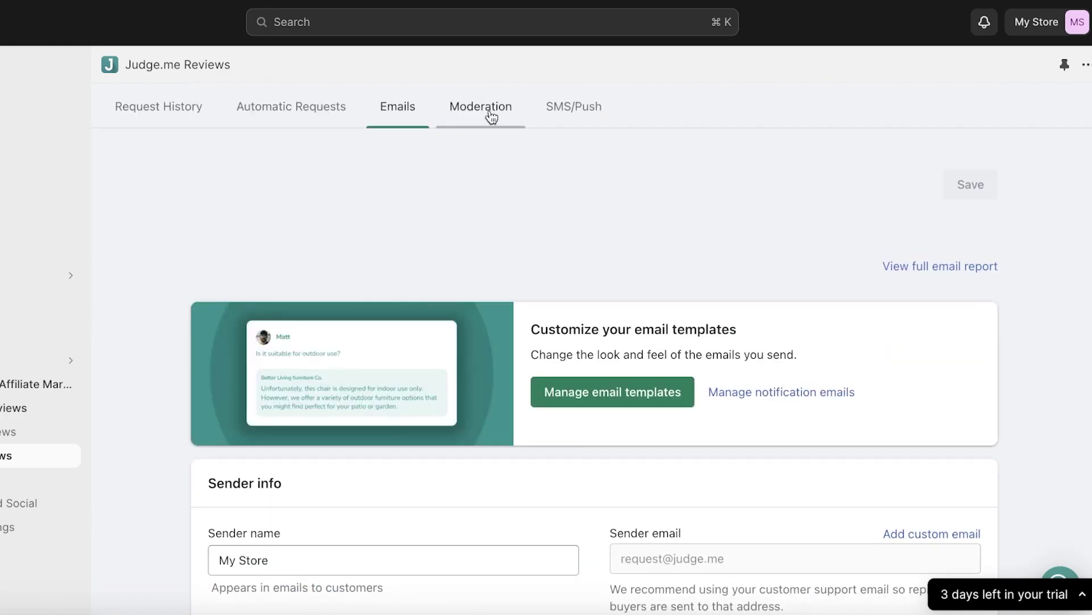
left_click(555, 113)
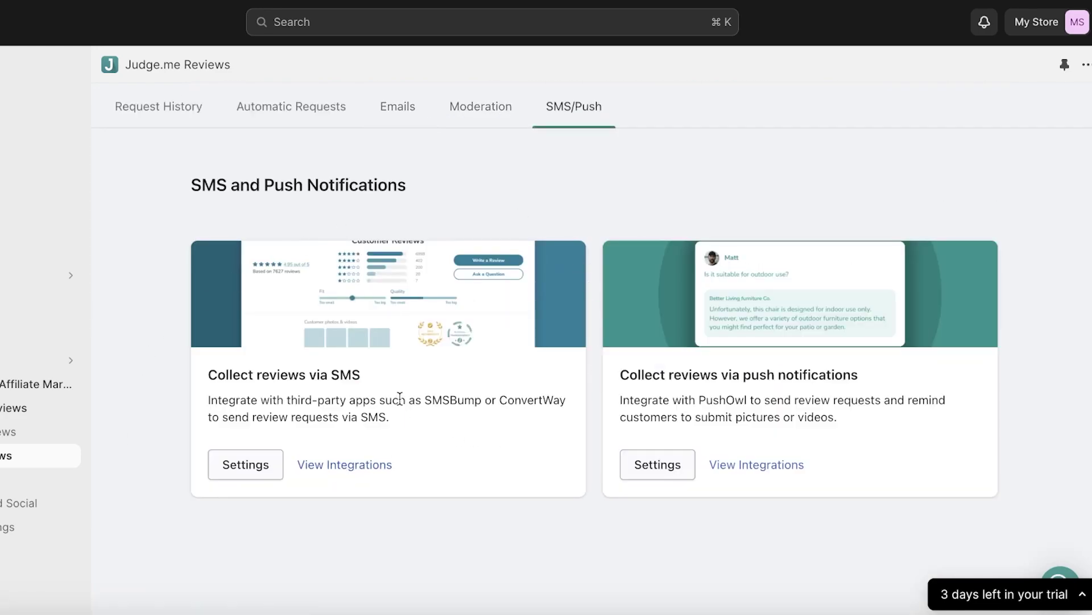
left_click(512, 116)
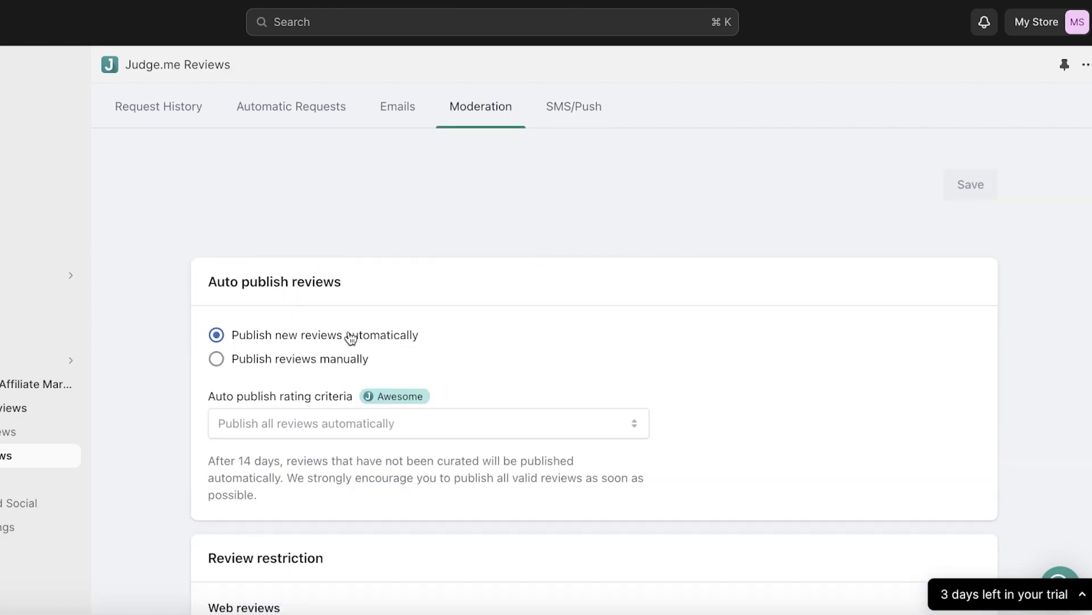
left_click(349, 366)
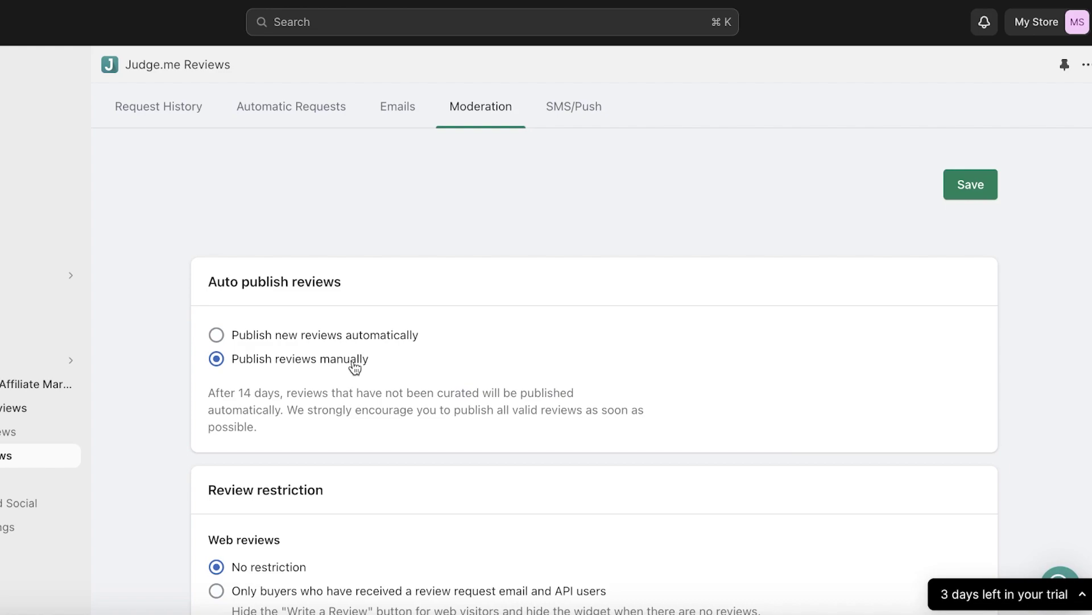
left_click(349, 336)
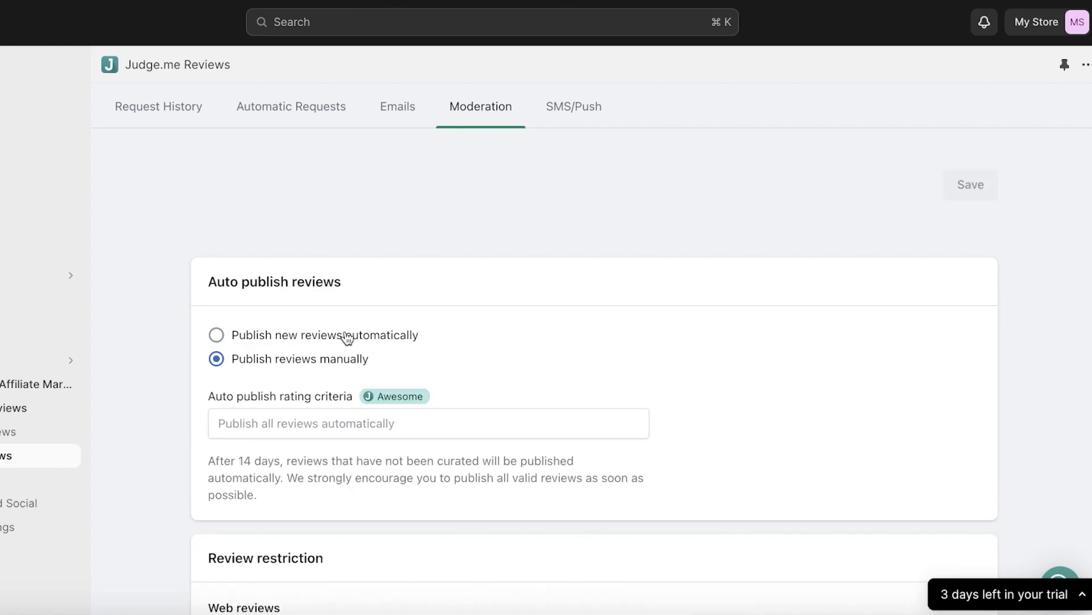
scroll(351, 308, "down", 4)
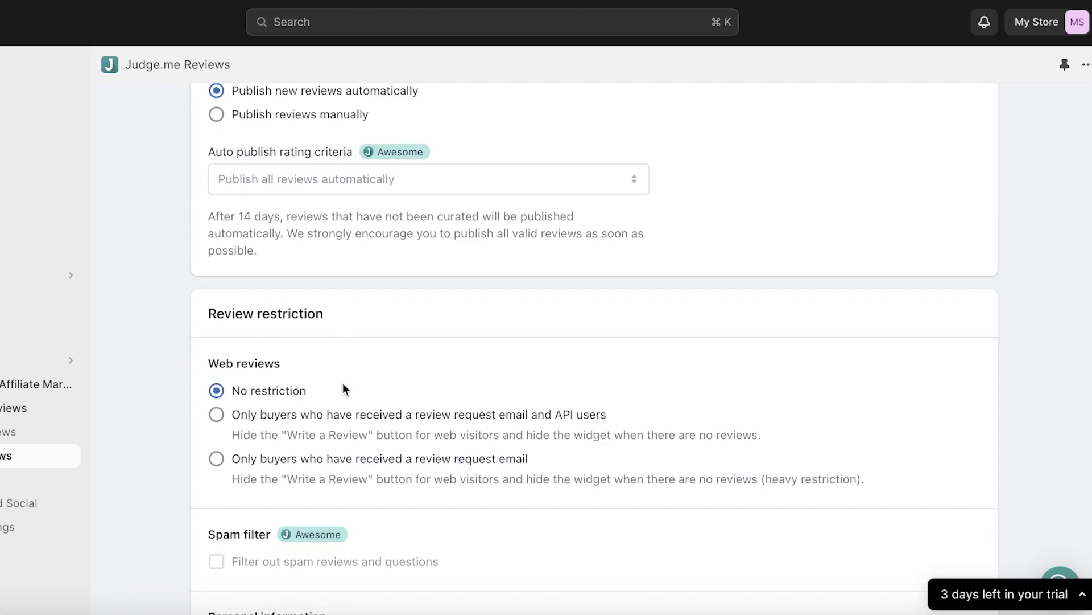
scroll(344, 387, "down", 1)
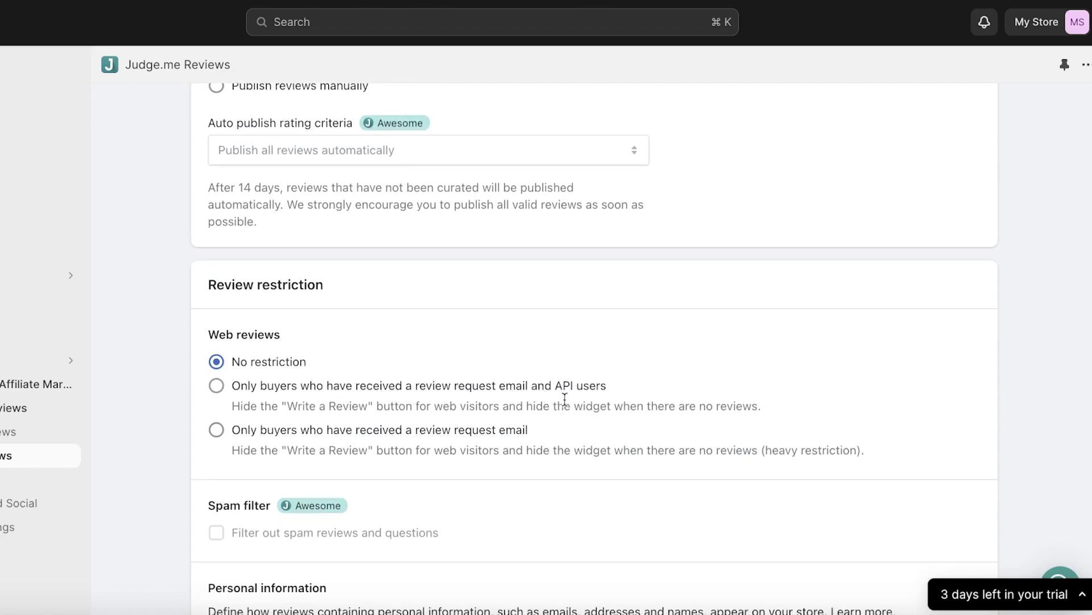
scroll(565, 398, "down", 2)
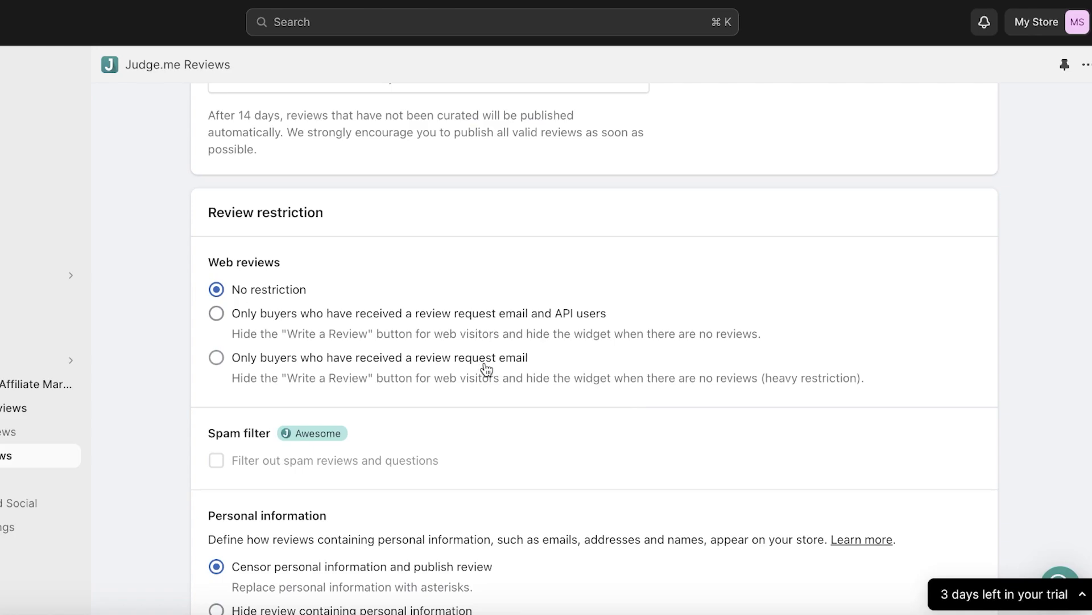
scroll(483, 368, "down", 1)
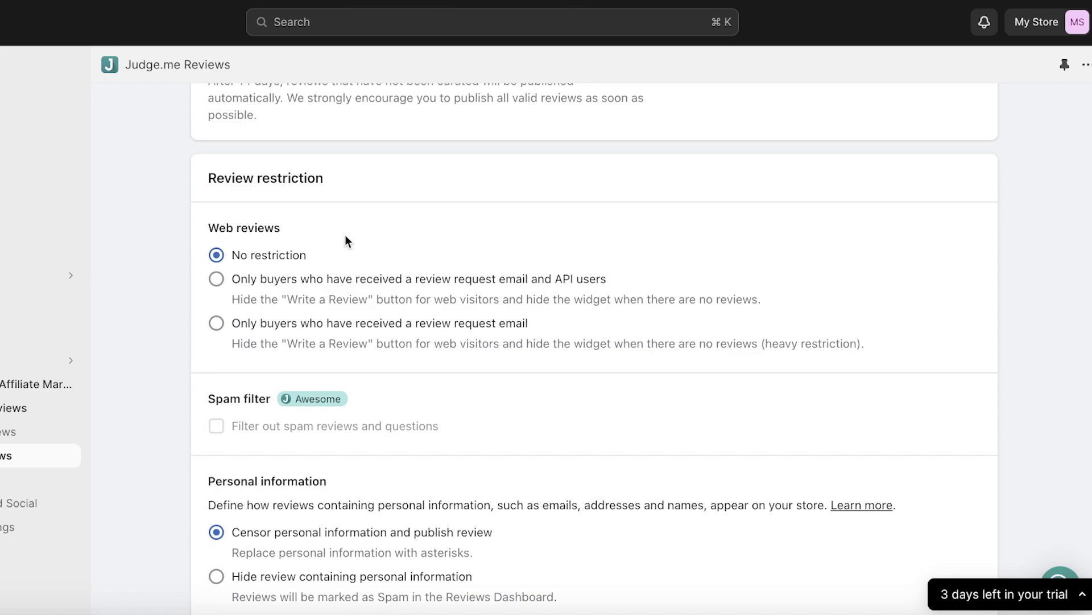
scroll(286, 402, "down", 3)
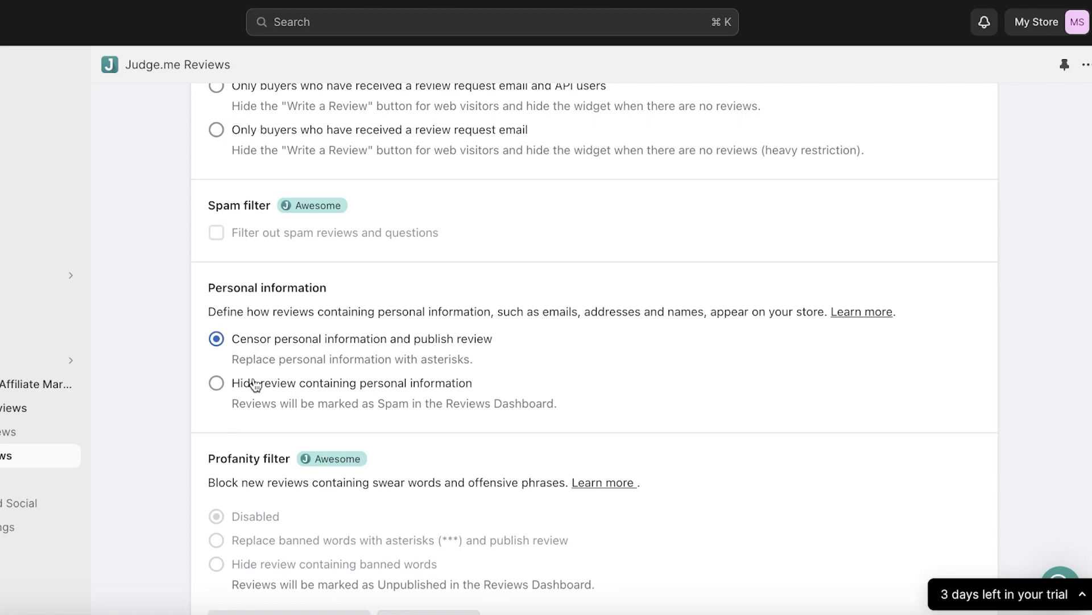
scroll(549, 392, "down", 5)
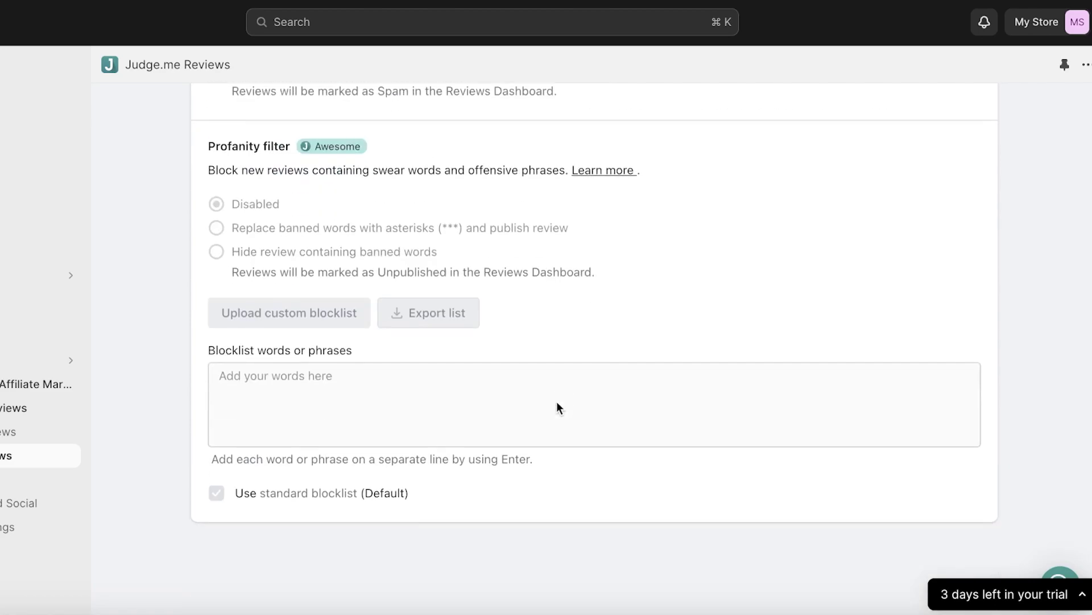
scroll(138, 375, "up", 10)
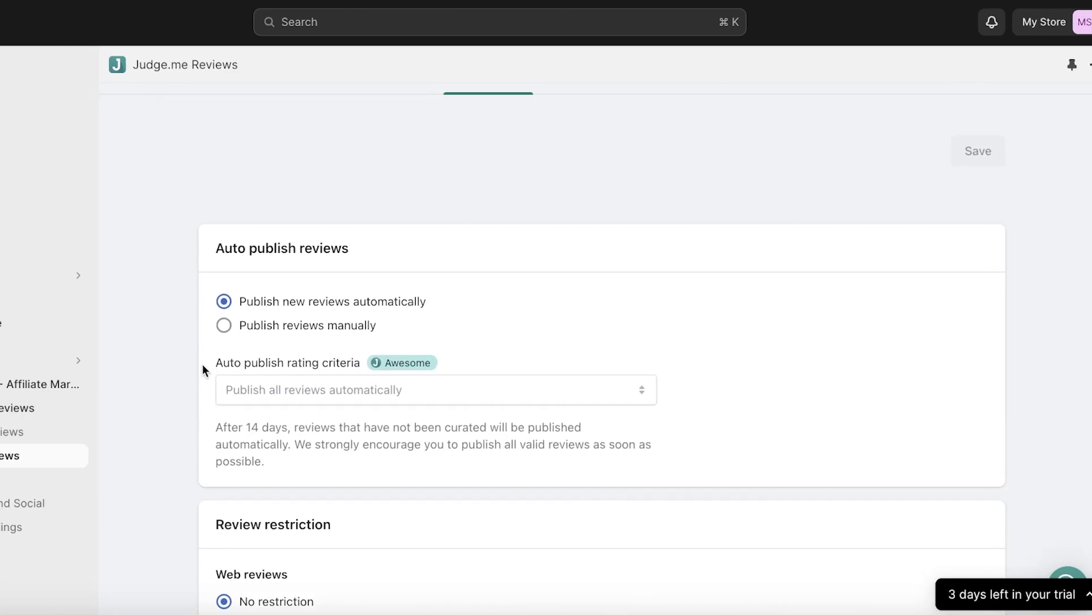
Step: Browse the Widgets overview: Review Widget, Star Rating Badge, Reviews Carousel, badges and review metrics
left_click(21, 482)
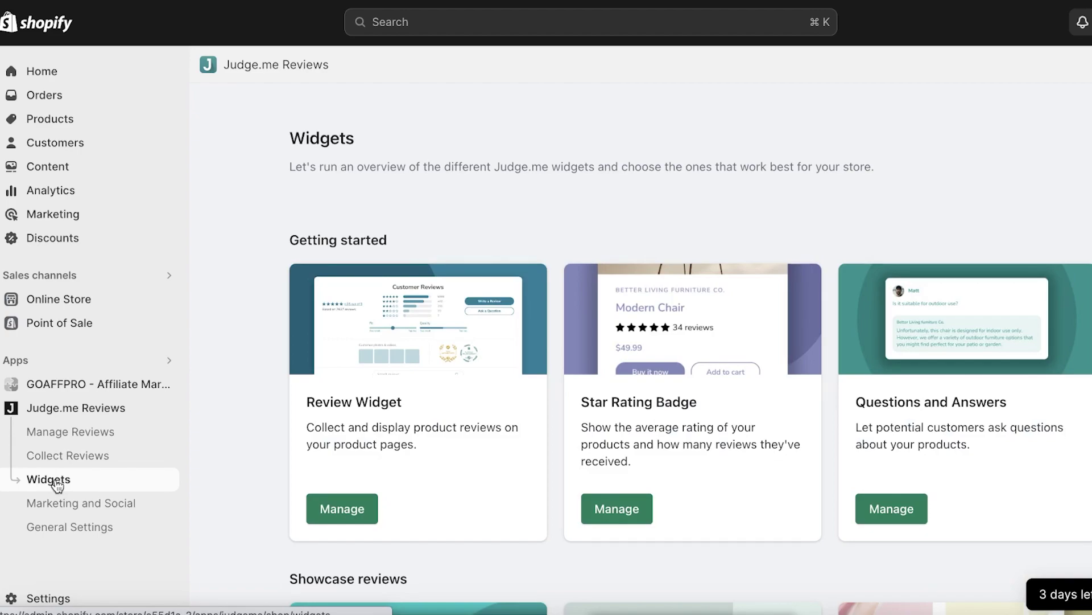
scroll(682, 341, "down", 10)
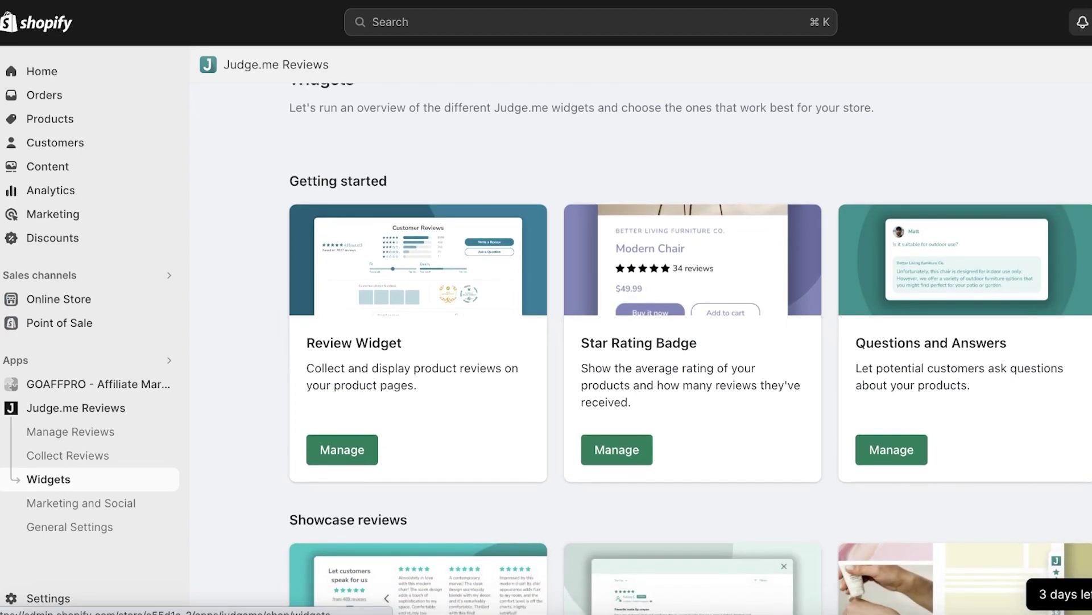
scroll(691, 348, "down", 2)
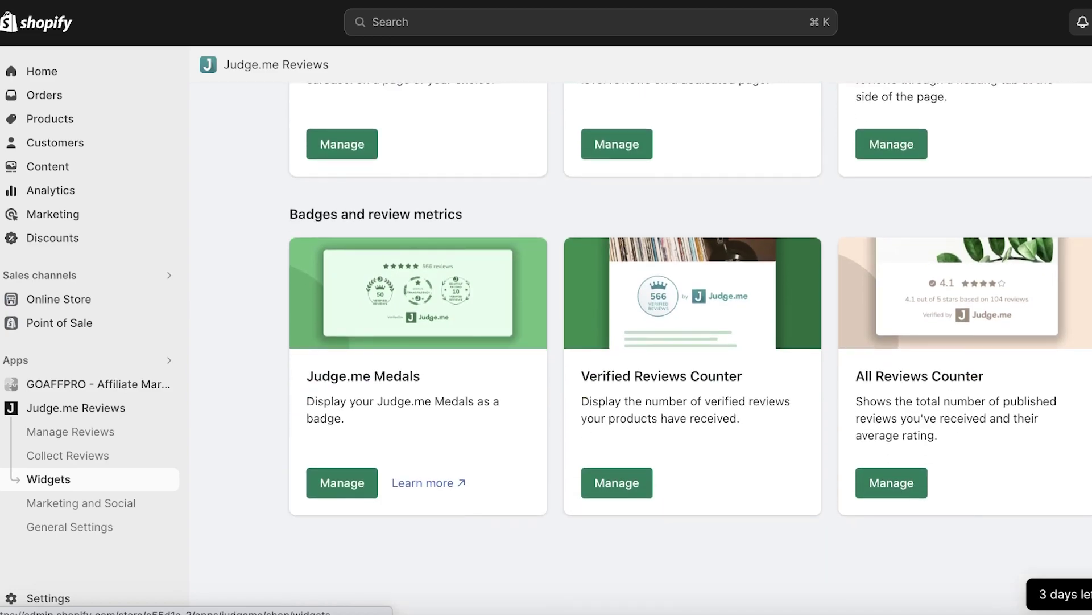
scroll(690, 335, "up", 10)
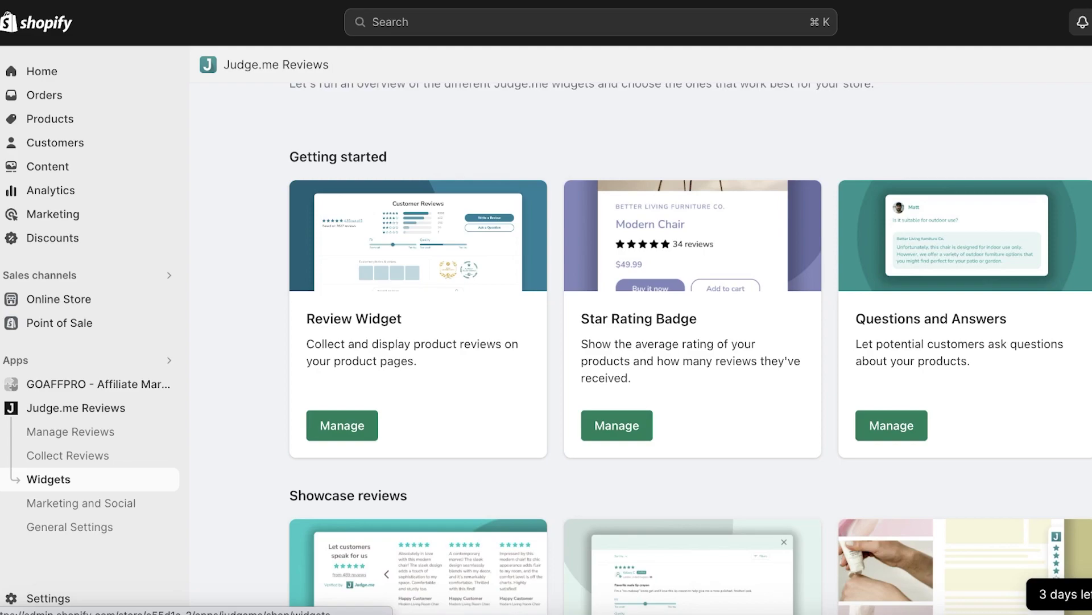
scroll(690, 349, "up", 1)
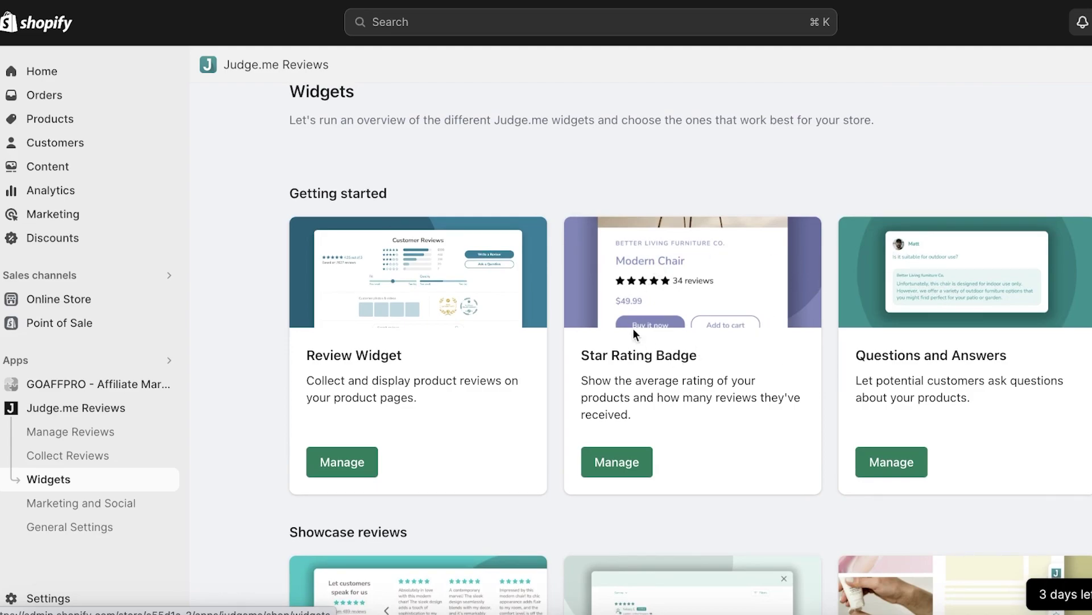
scroll(740, 308, "down", 10)
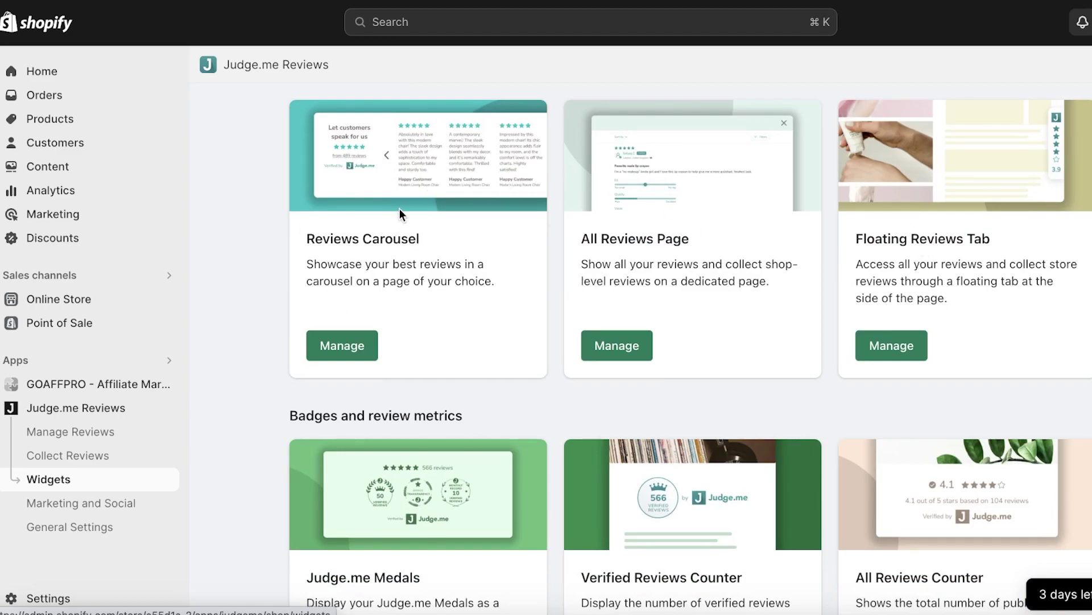
scroll(400, 208, "down", 3)
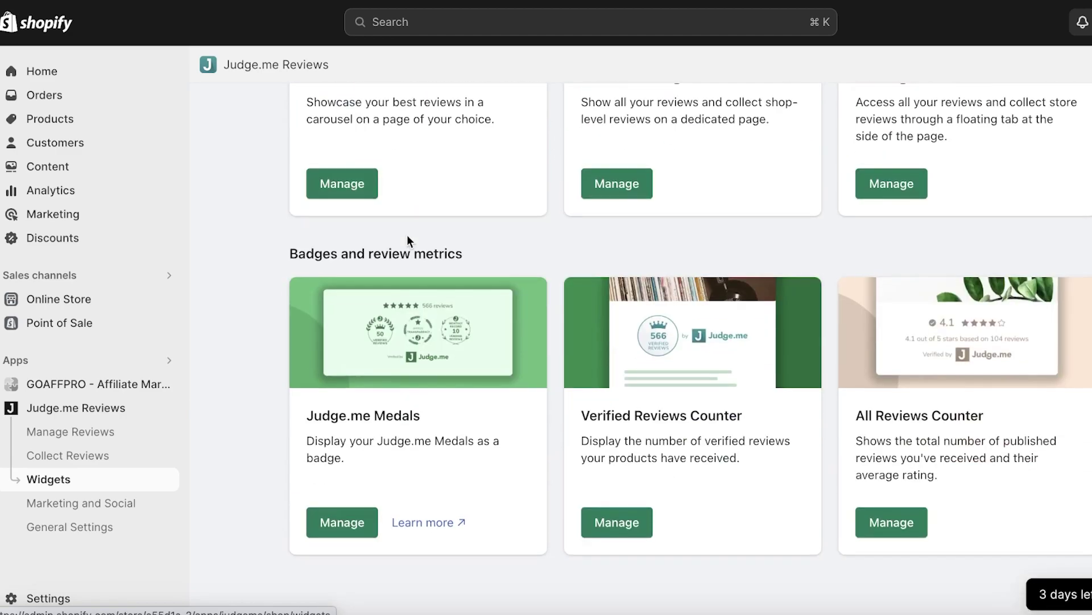
Step: Open Marketing and Social, landing on Referrals, which is Off with the widget Disabled
left_click(128, 503)
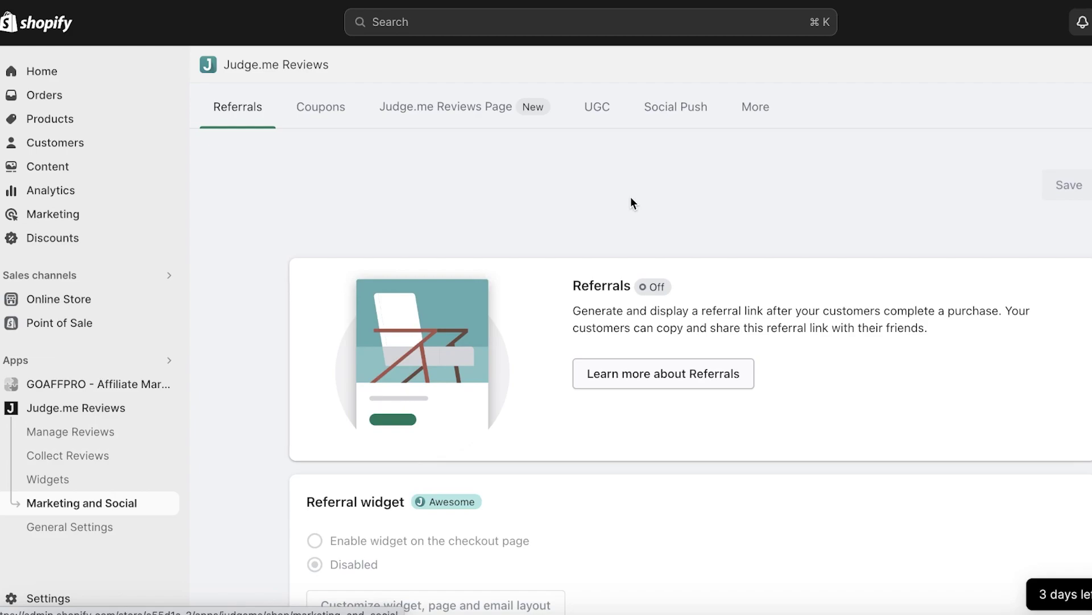
Step: Open Judge.me General Settings and scroll through its default page
left_click(69, 528)
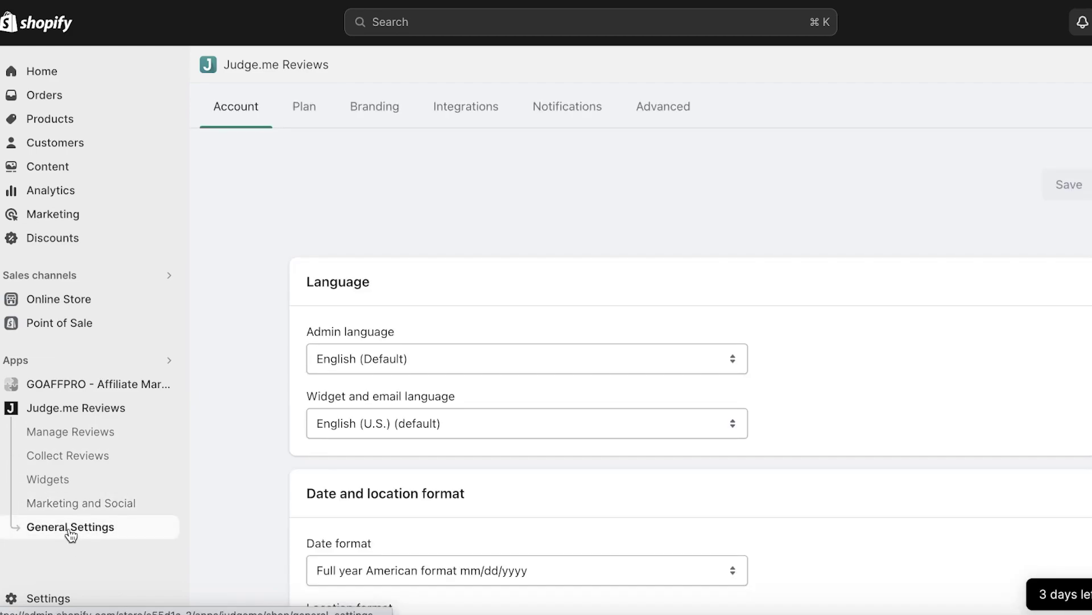
scroll(324, 242, "down", 4)
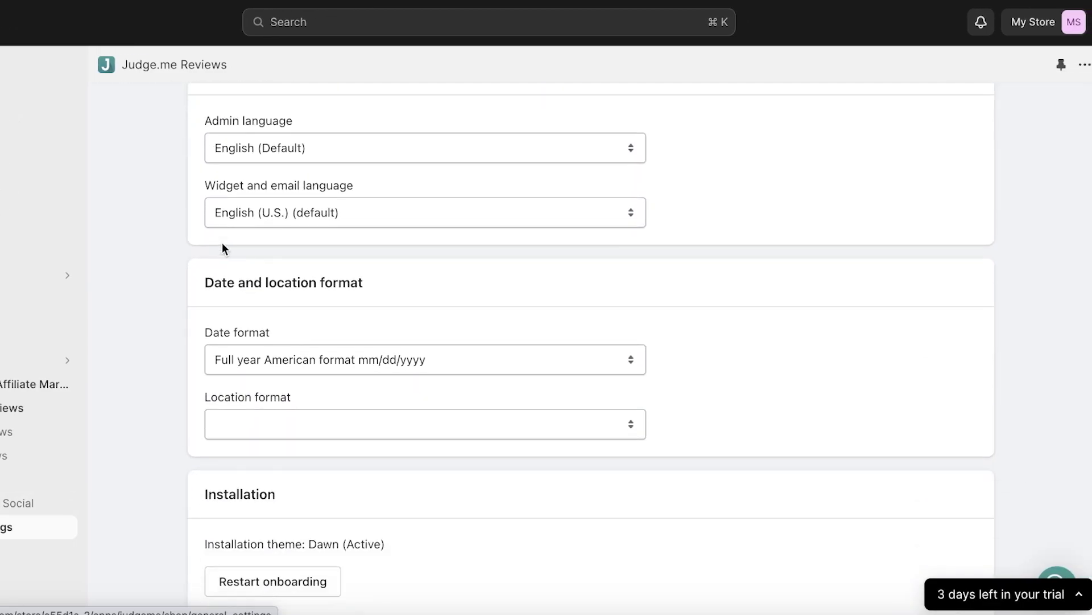
scroll(222, 245, "down", 4)
scroll(221, 251, "up", 8)
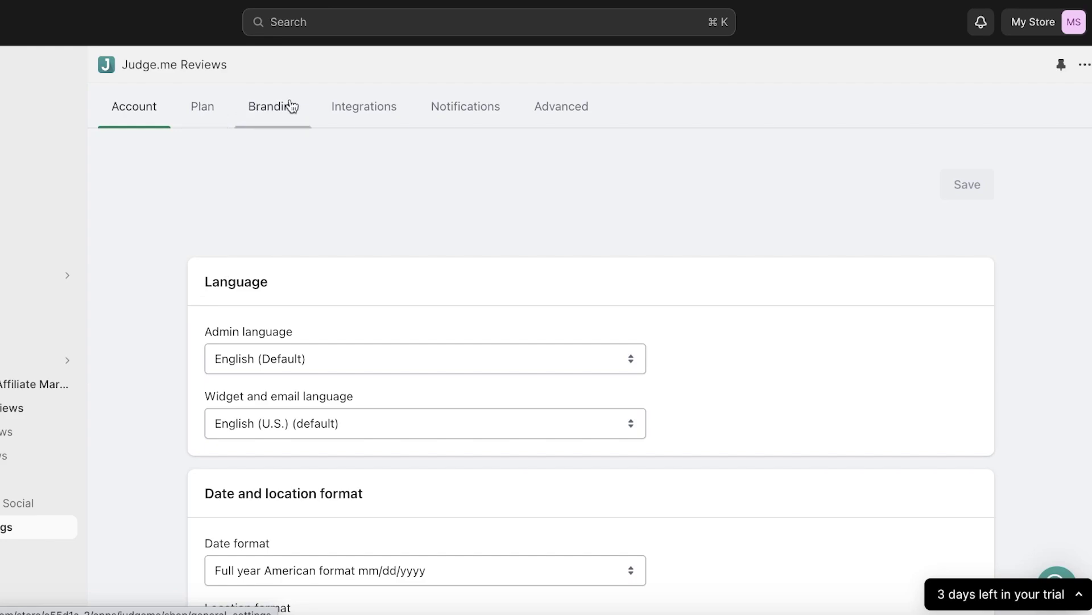
Step: Compare the current Free plan with the $15/month Awesome plan on the Plan tab
left_click(185, 114)
scroll(823, 163, "down", 2)
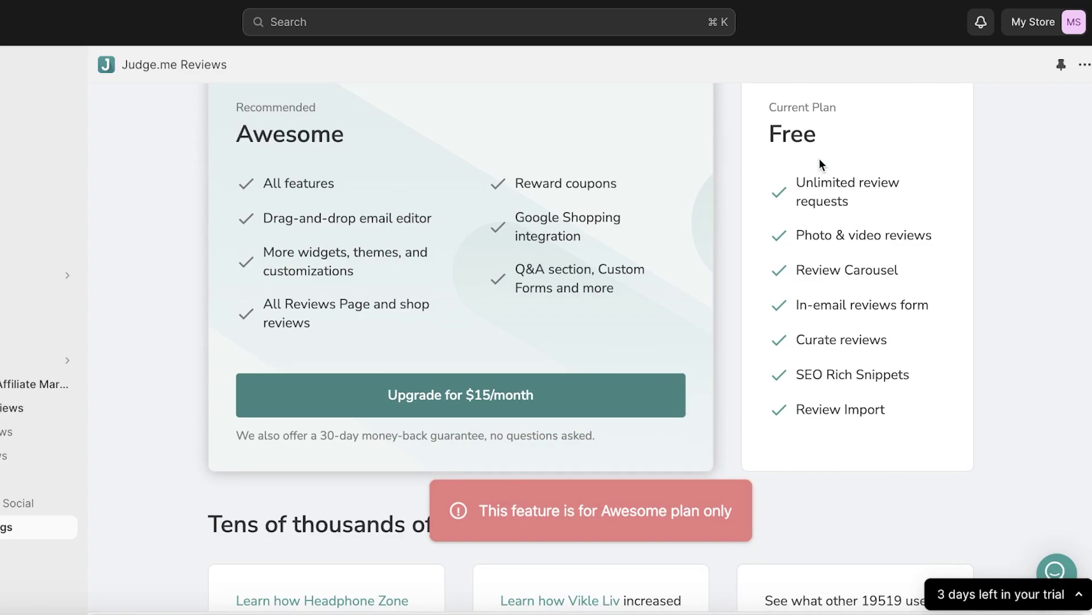
scroll(852, 376, "down", 1)
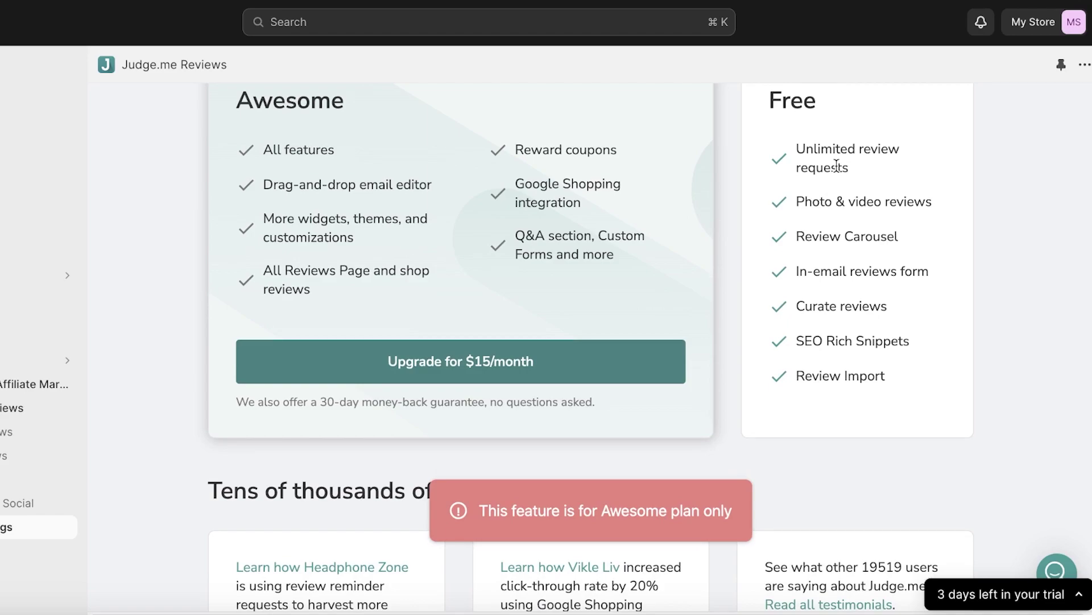
scroll(849, 166, "down", 3)
scroll(852, 168, "up", 3)
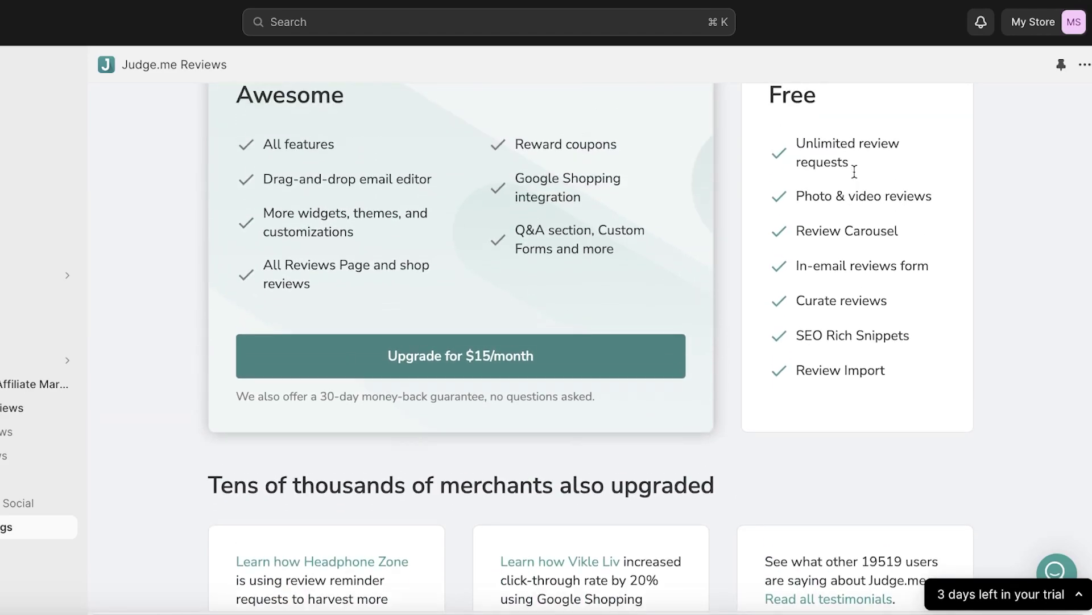
scroll(840, 202, "up", 3)
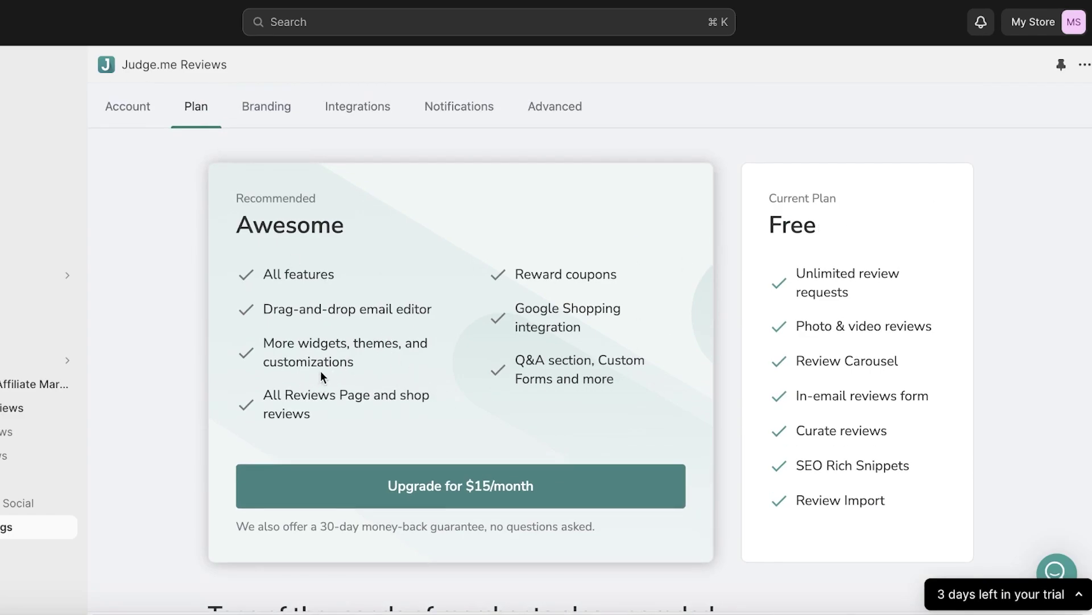
Step: On the Branding tab, try out blue shades for the primary star colour
left_click(284, 112)
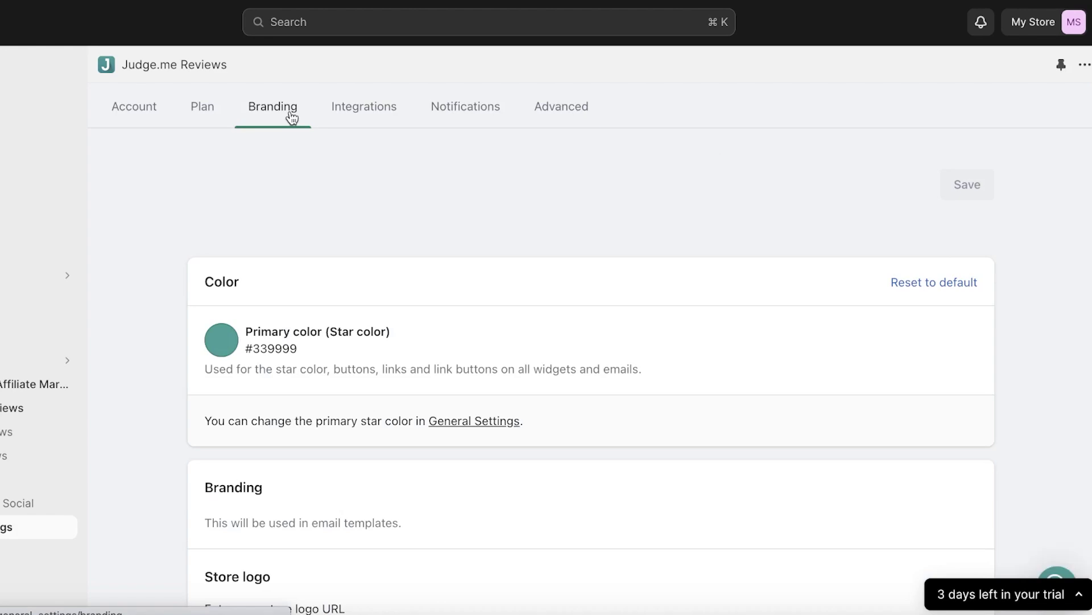
left_click(219, 339)
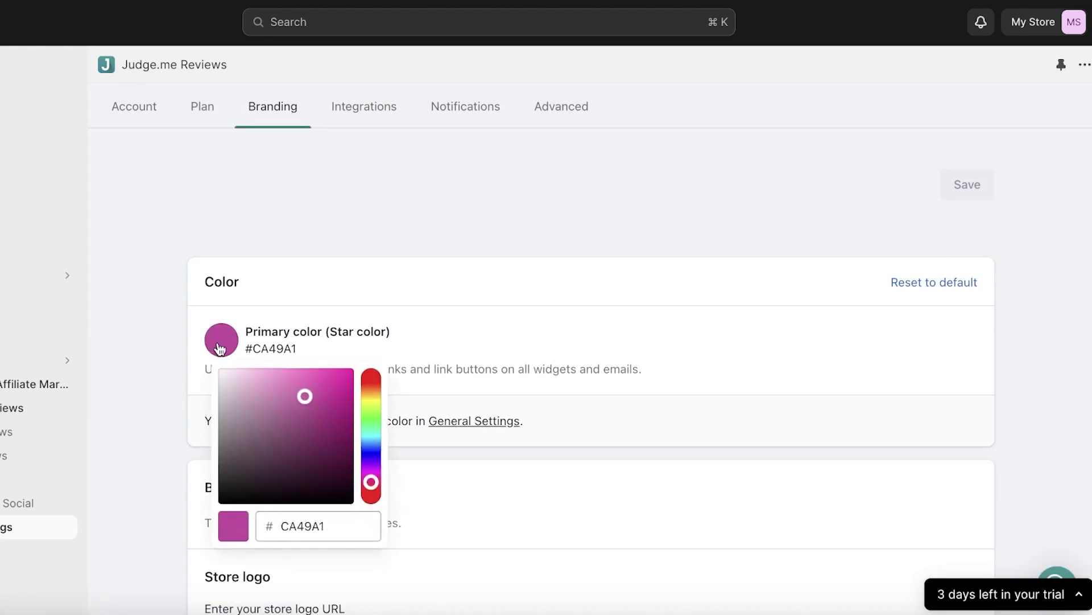
left_click(300, 424)
left_click(373, 448)
left_click(248, 405)
left_click(327, 391)
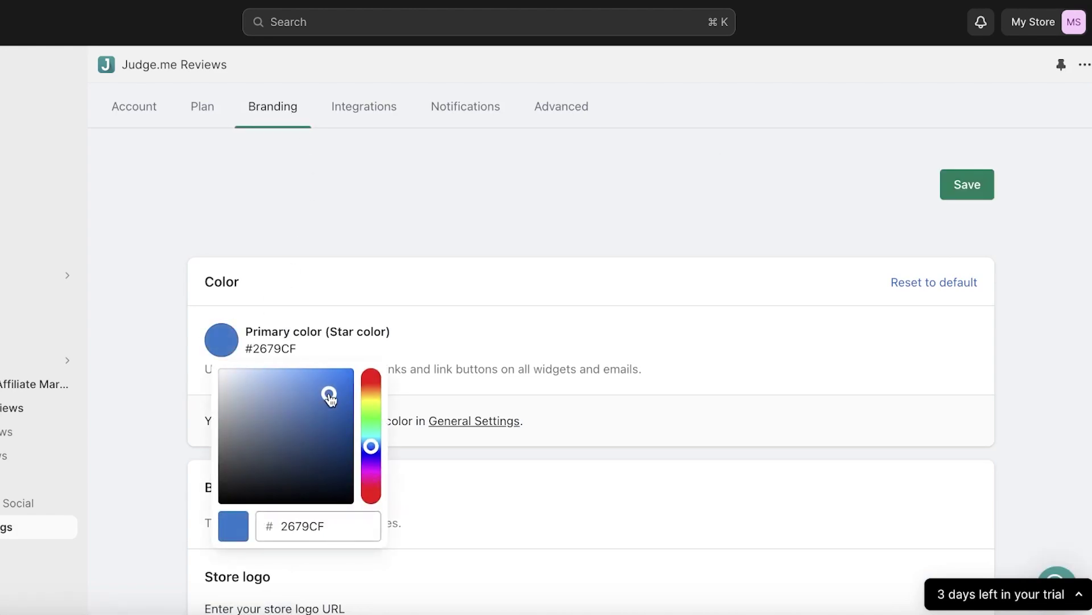
left_click(317, 393)
left_click(373, 305)
Step: Change the primary star colour to purple #B13CA3 and save it
left_click(290, 347)
left_click(371, 380)
left_click(371, 442)
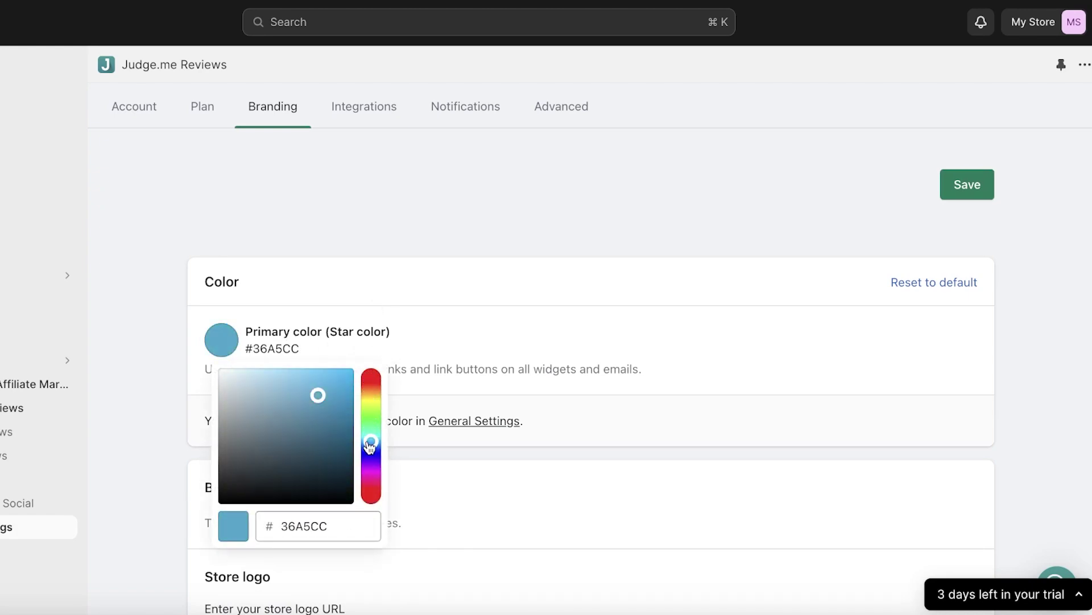
left_click(371, 478)
left_click(309, 409)
left_click(308, 409)
left_click(670, 285)
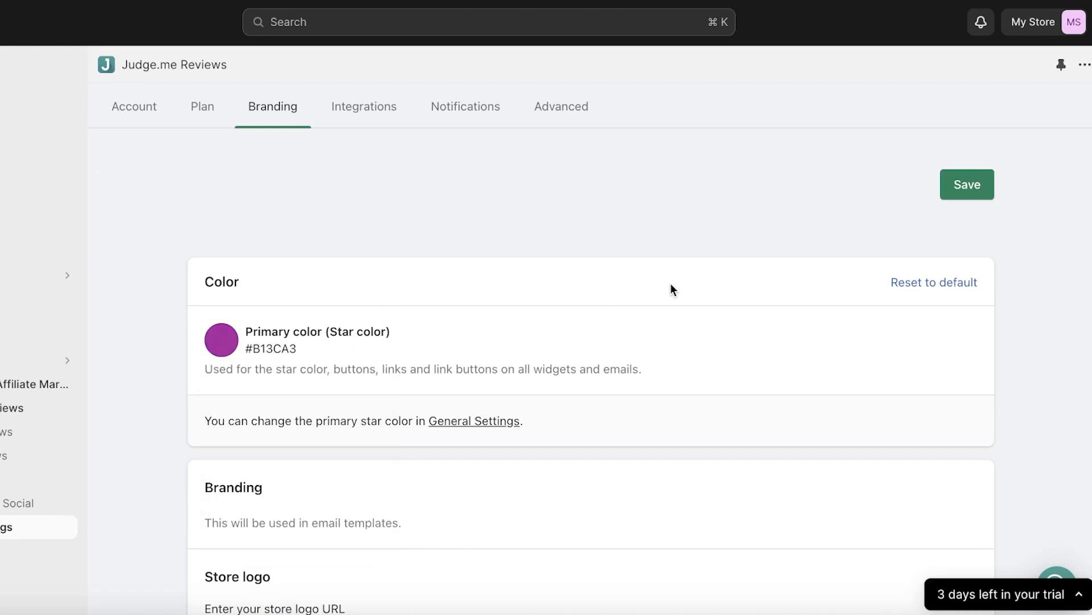
left_click(980, 187)
scroll(980, 182, "down", 3)
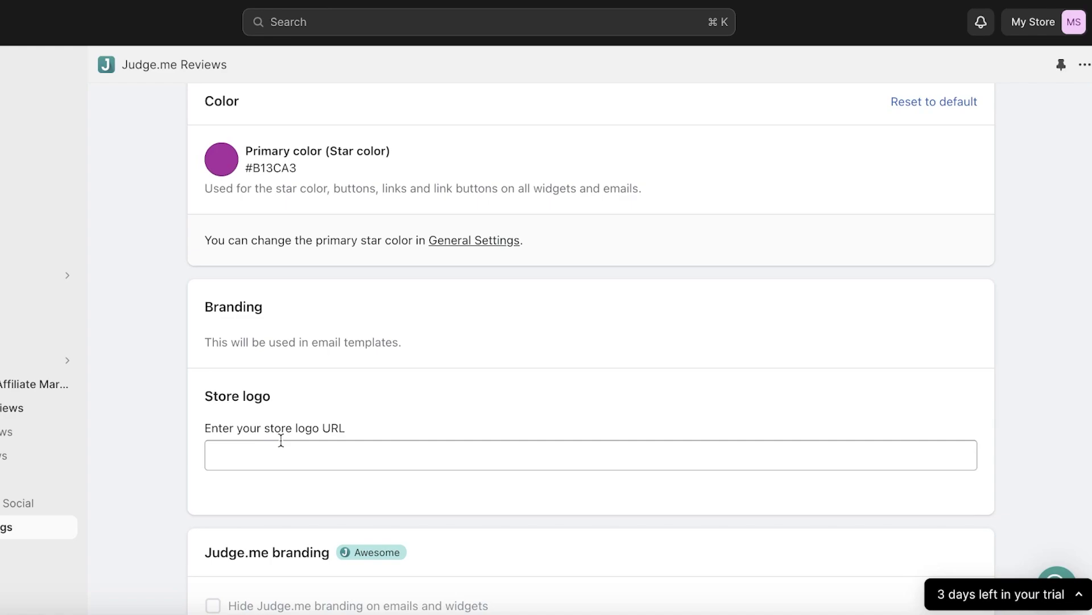
scroll(271, 434, "up", 3)
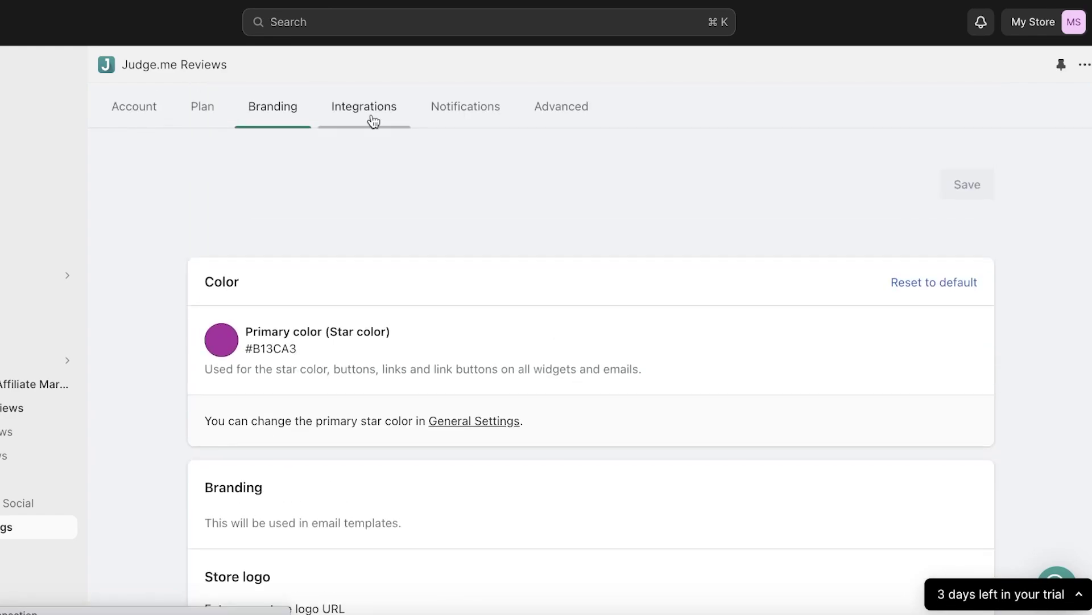
Step: Glance at the Integrations and Advanced settings, then go back to the Shopify Home page
left_click(373, 122)
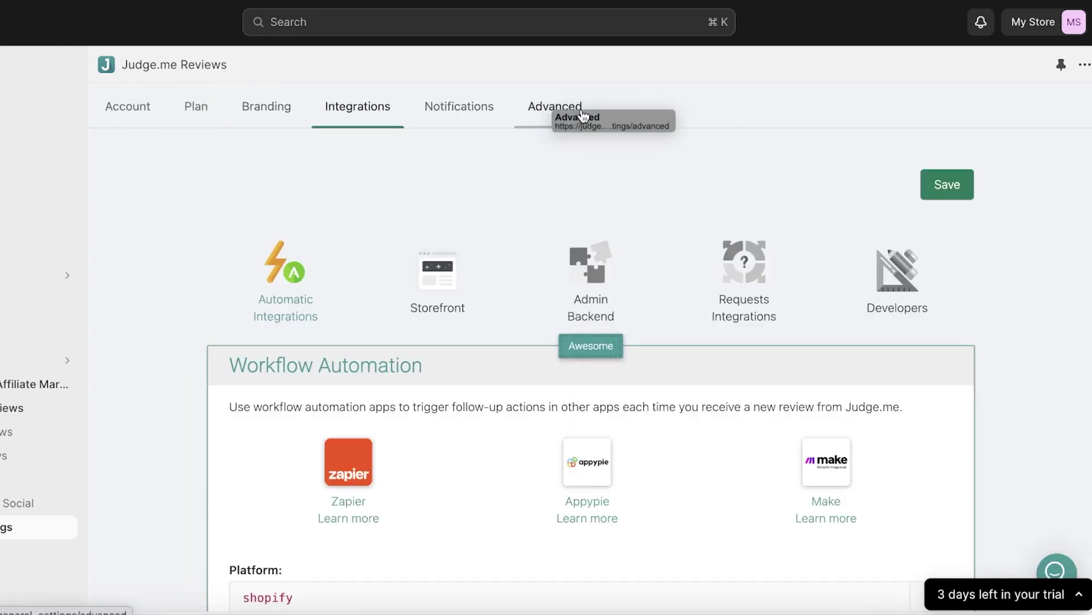
left_click(581, 115)
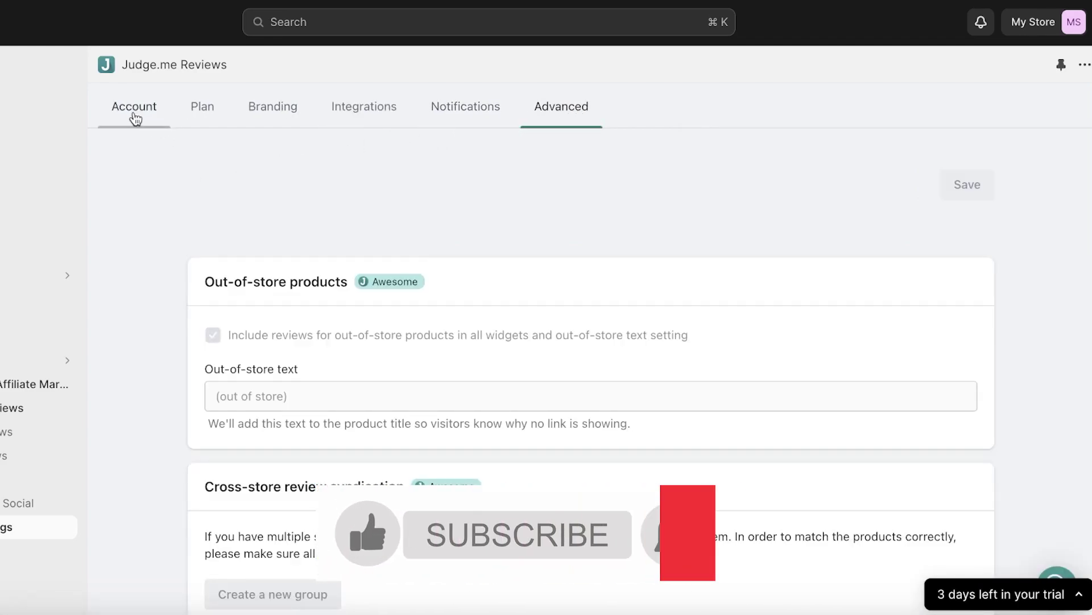
left_click(22, 71)
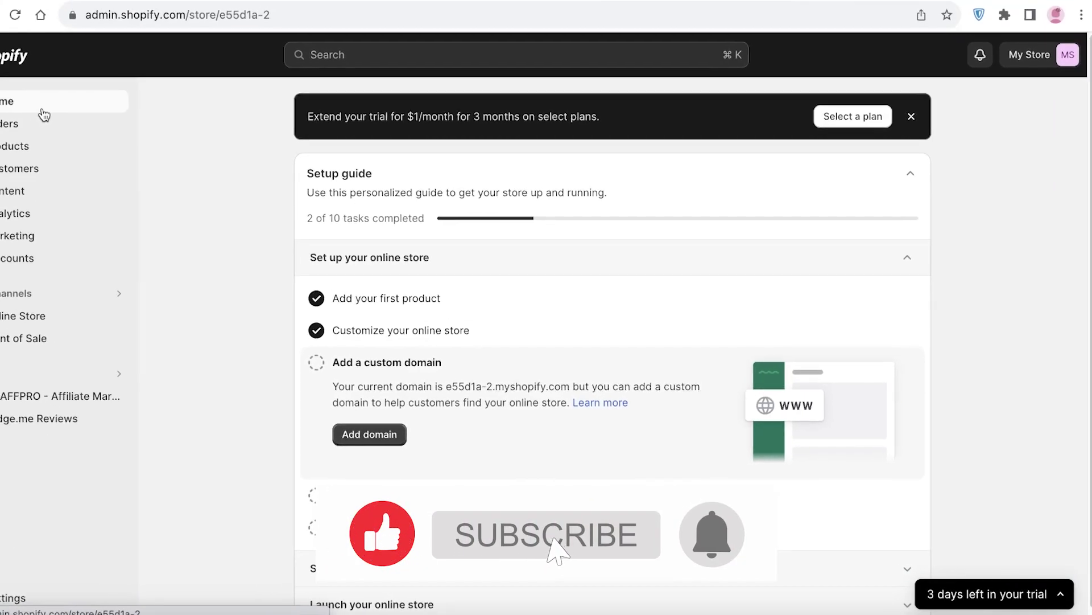